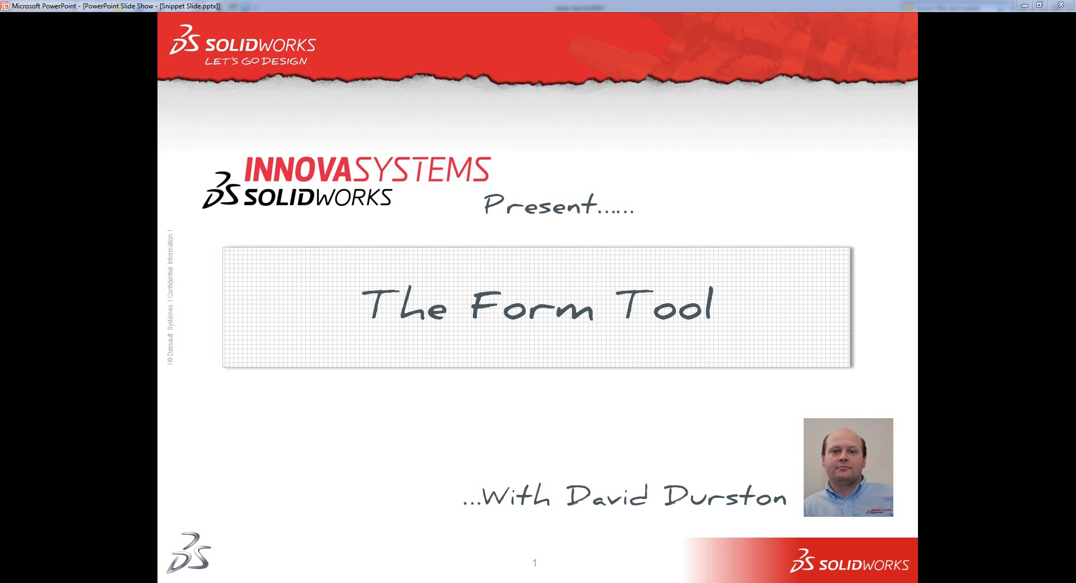
# Switch from the PowerPoint title slide to the Auto Tool part in SolidWorks
pyautogui.click(218, 538)
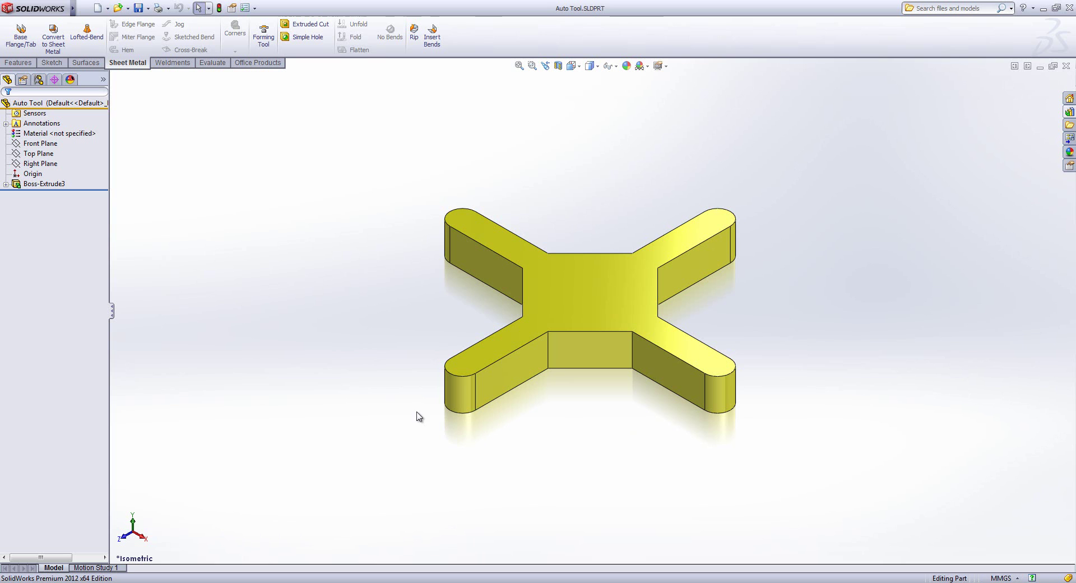
# Make the cross part a forming tool, with the top face as stopping face and the bottom face removed
pyautogui.click(265, 38)
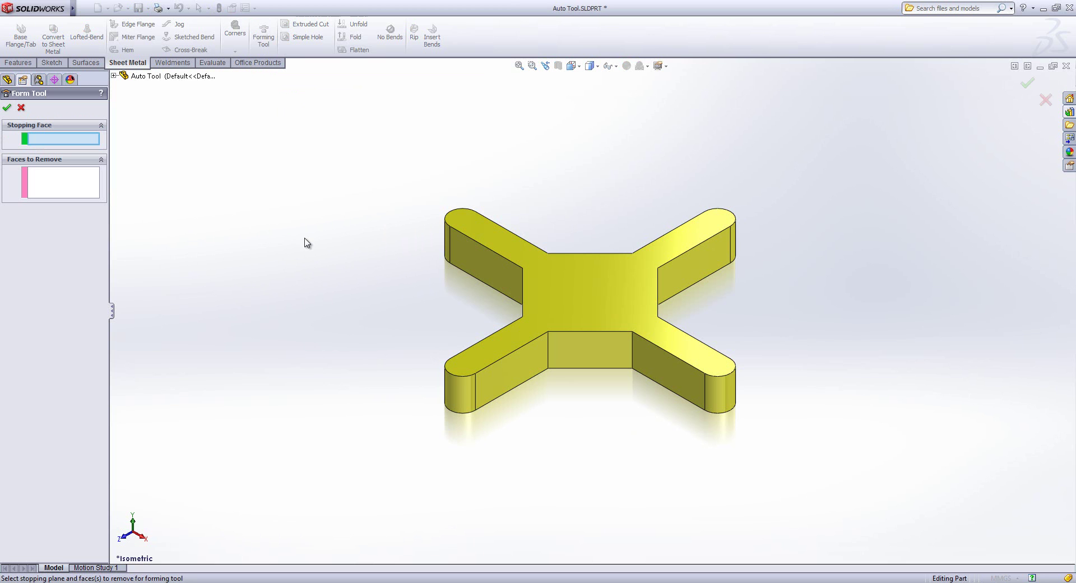
pyautogui.click(569, 298)
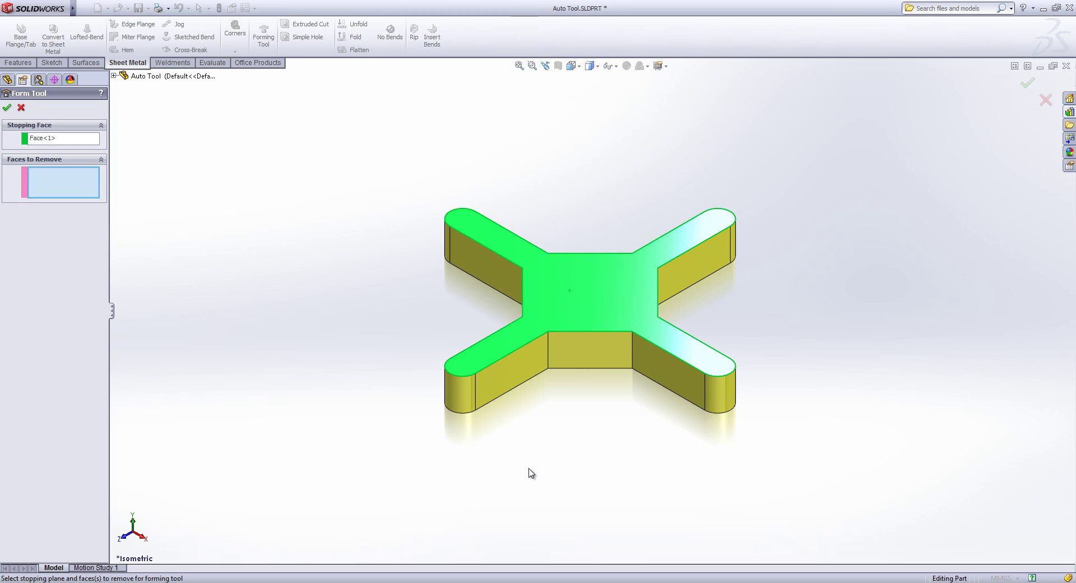
pyautogui.moveTo(531, 473); pyautogui.dragTo(572, 350, button='middle')
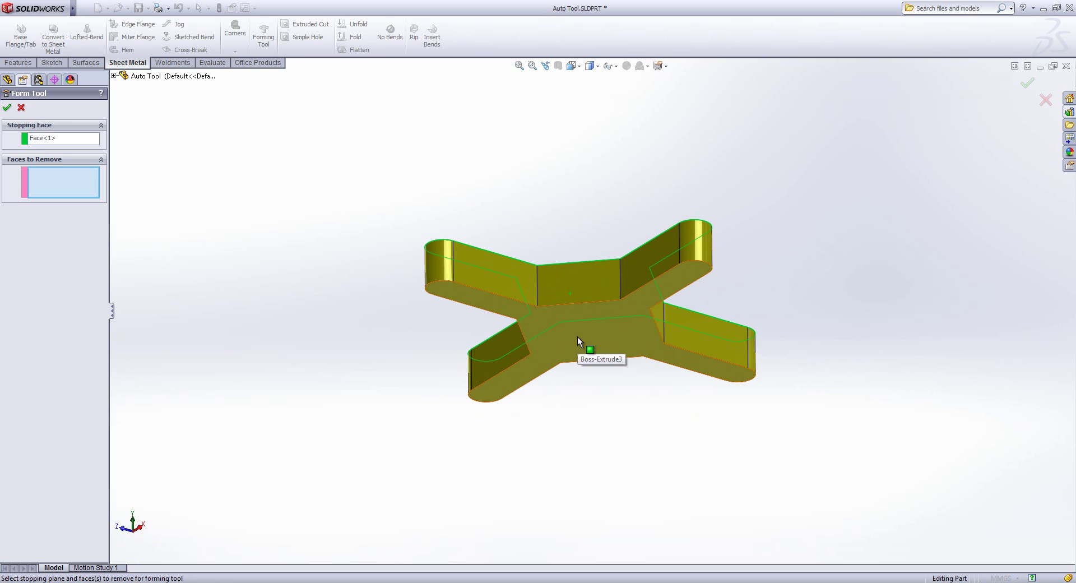
pyautogui.click(577, 336)
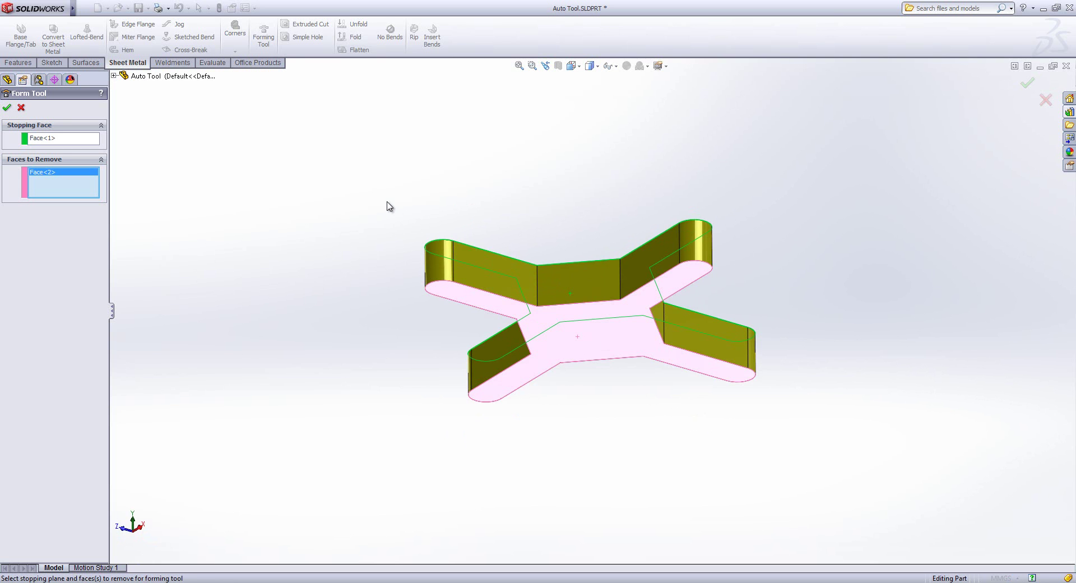
pyautogui.hotkey('ctrl', '7')
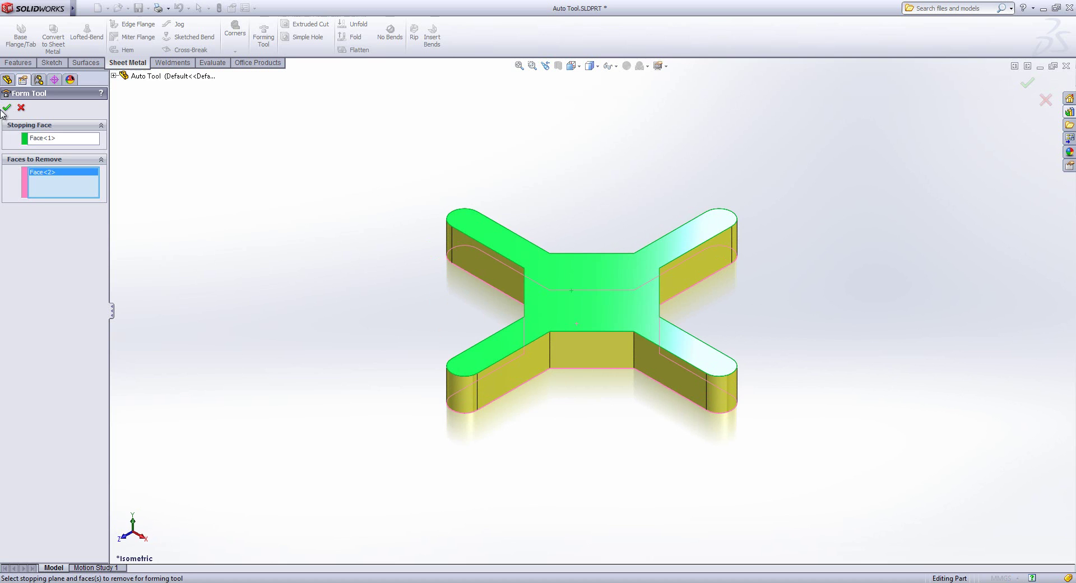
pyautogui.click(6, 108)
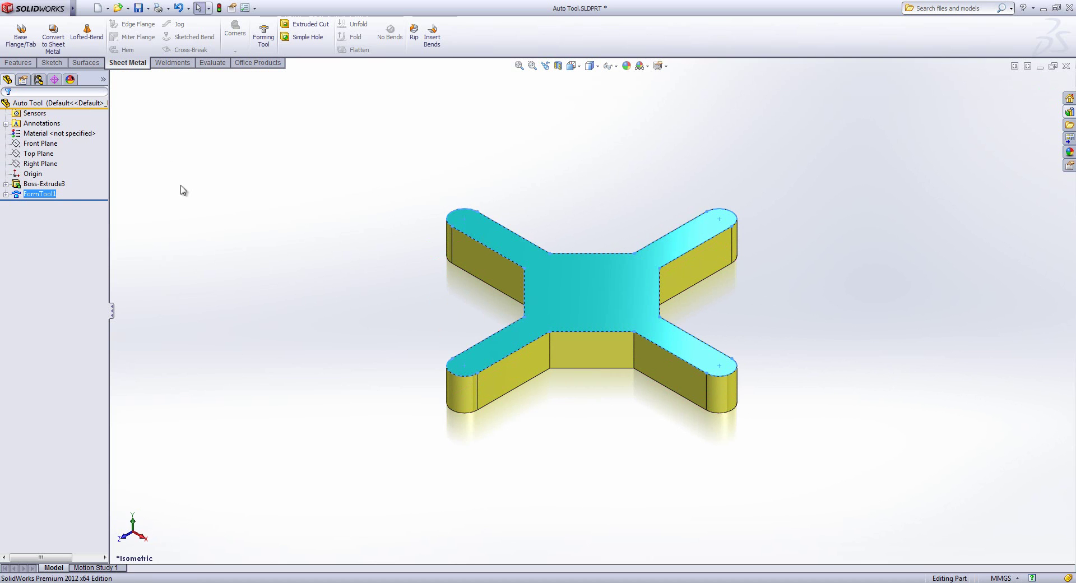
# Expand FormTool1 to check its Orientation Sketch, then collapse it
pyautogui.click(6, 193)
pyautogui.click(56, 203)
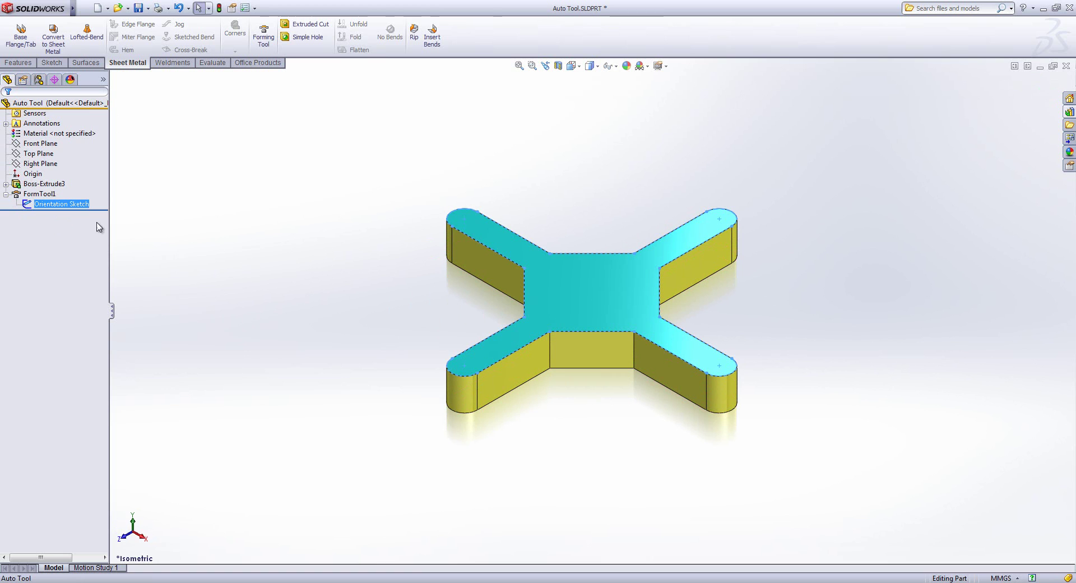
pyautogui.click(6, 194)
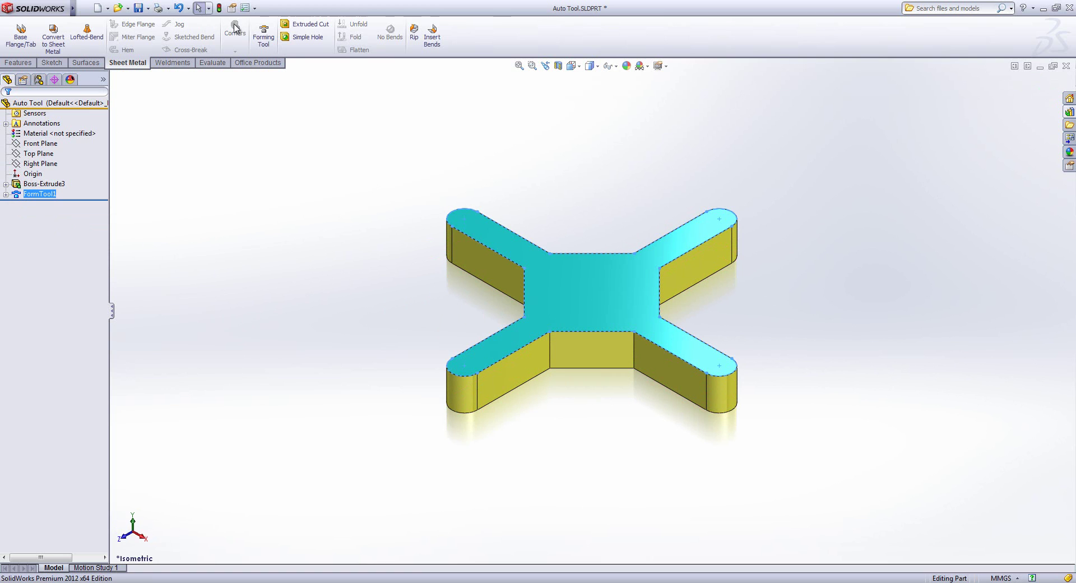
# Start Save As and browse to the ProgramData folder
pyautogui.click(149, 9)
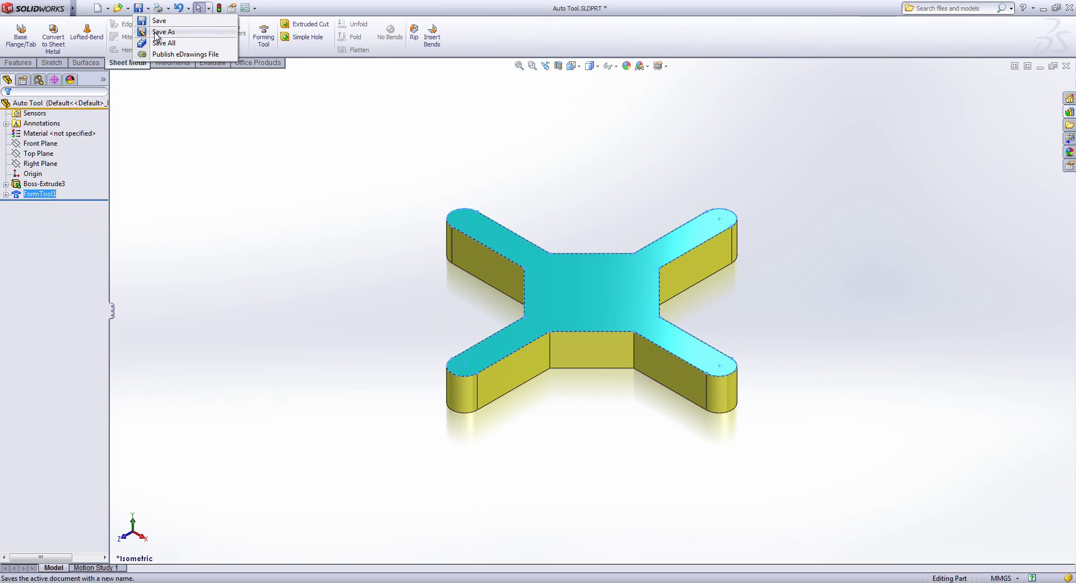
pyautogui.click(163, 33)
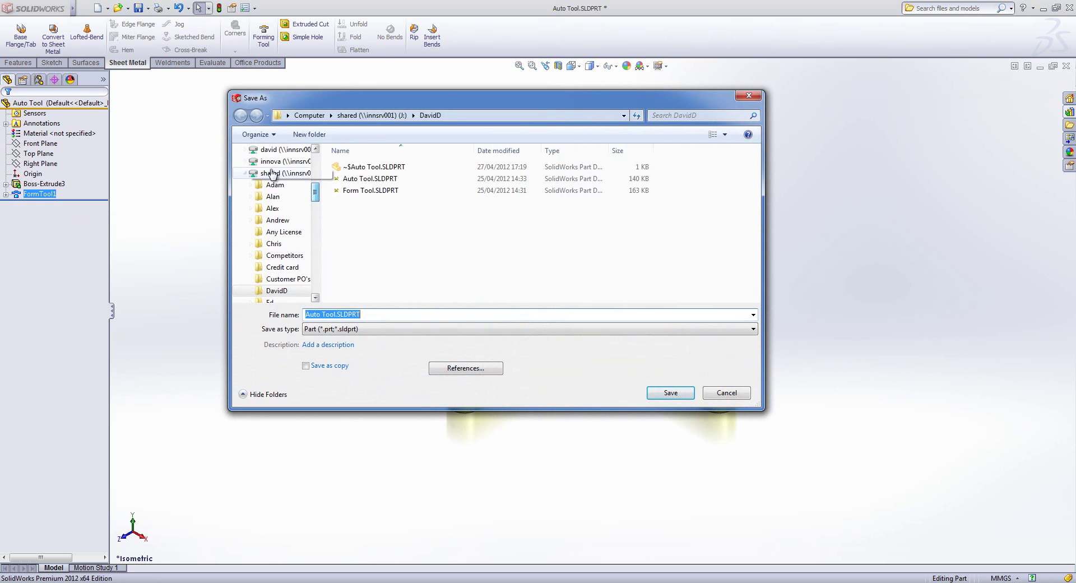
pyautogui.click(244, 161)
pyautogui.moveTo(321, 223); pyautogui.dragTo(313, 175)
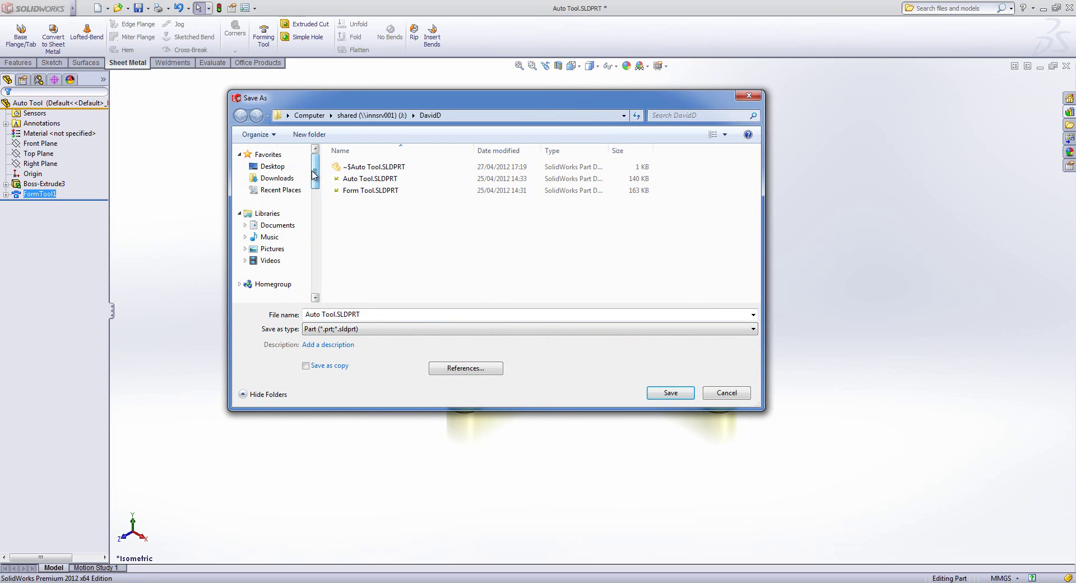
pyautogui.scroll(-5, 284, 269)
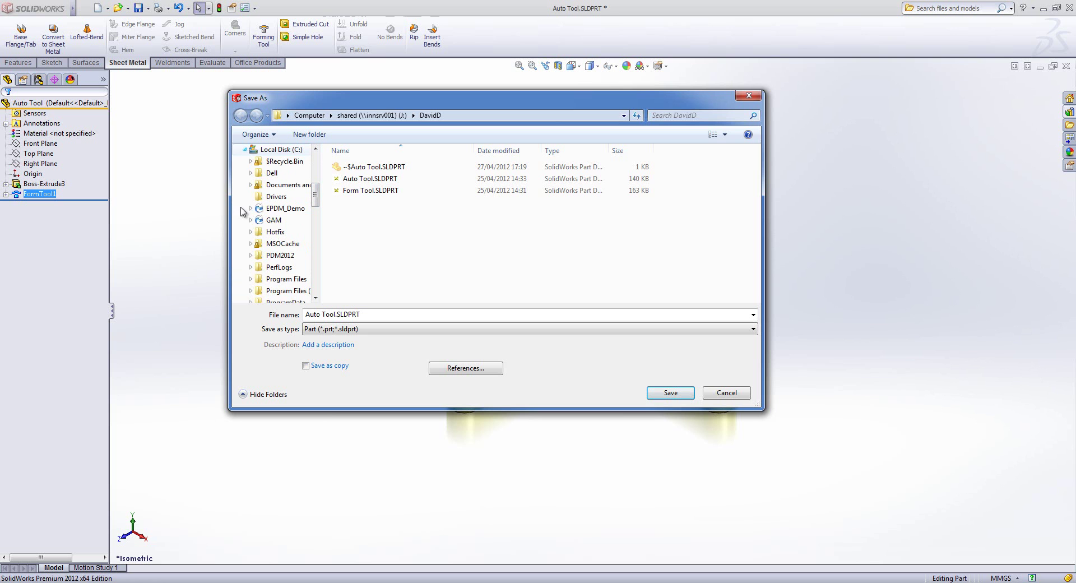
pyautogui.click(282, 302)
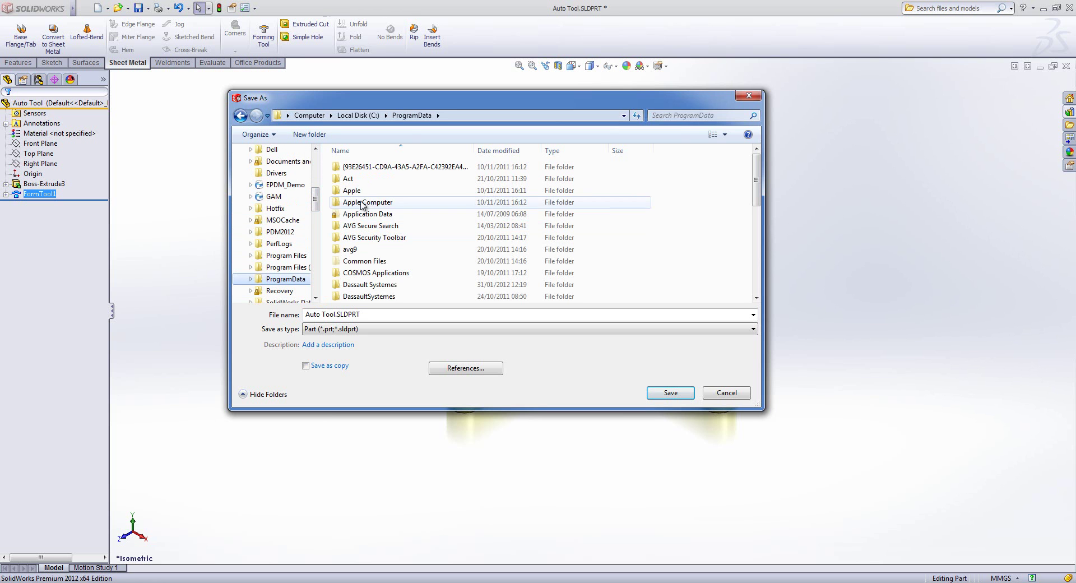
# Save Auto Tool into SolidWorks > SolidWorks 2012 > design library > forming tools
pyautogui.click(605, 216)
pyautogui.scroll(-7, 605, 218)
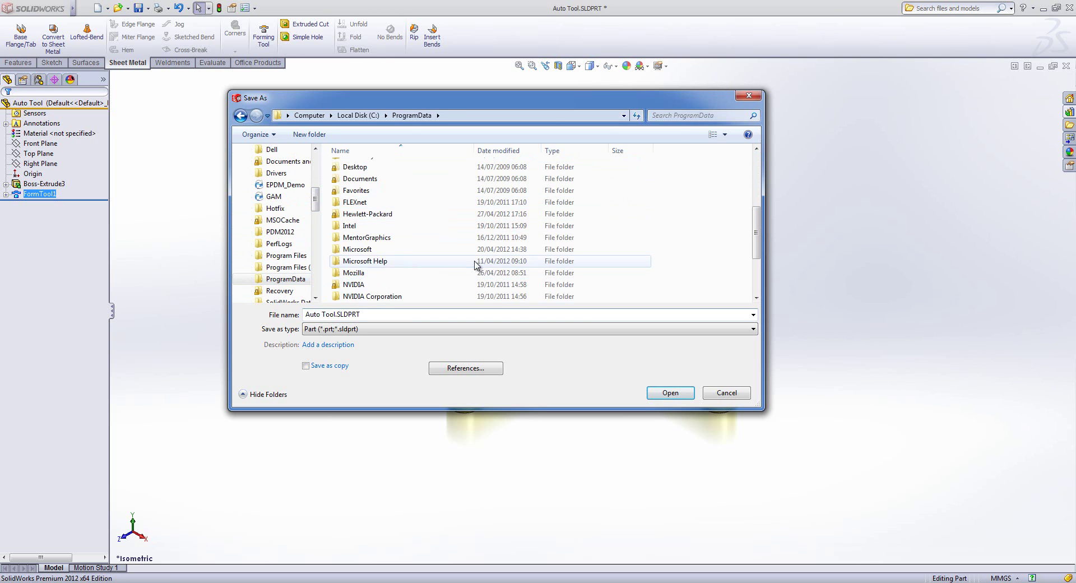
pyautogui.doubleClick(358, 237)
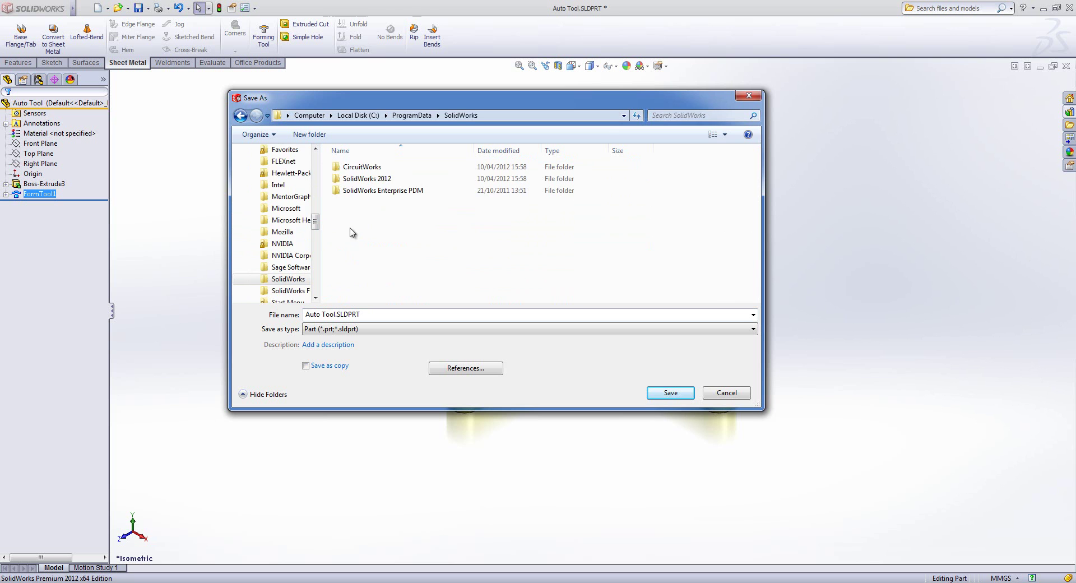
pyautogui.doubleClick(355, 178)
pyautogui.doubleClick(362, 178)
pyautogui.doubleClick(359, 202)
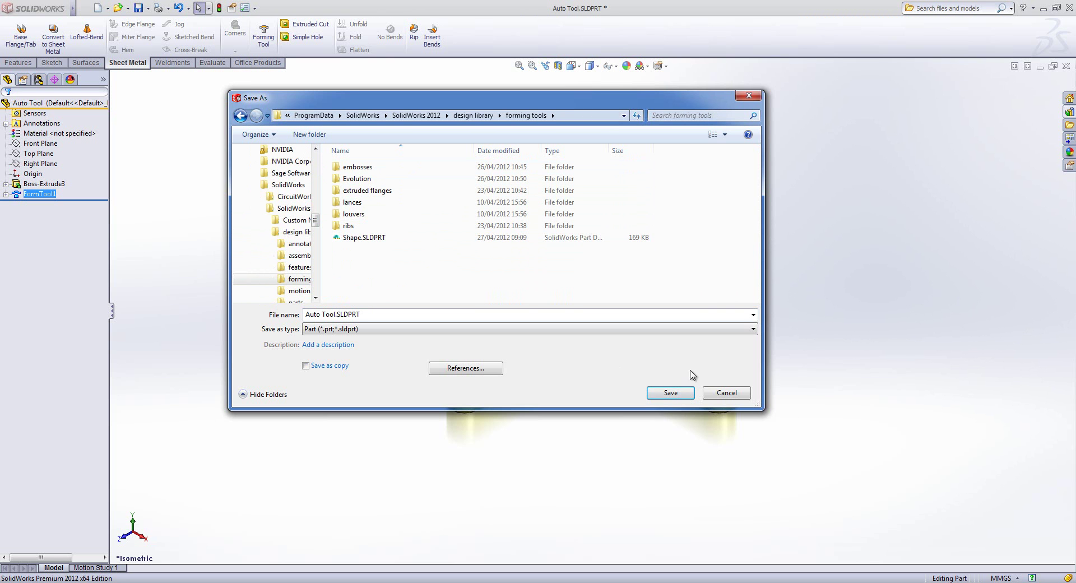
pyautogui.click(675, 392)
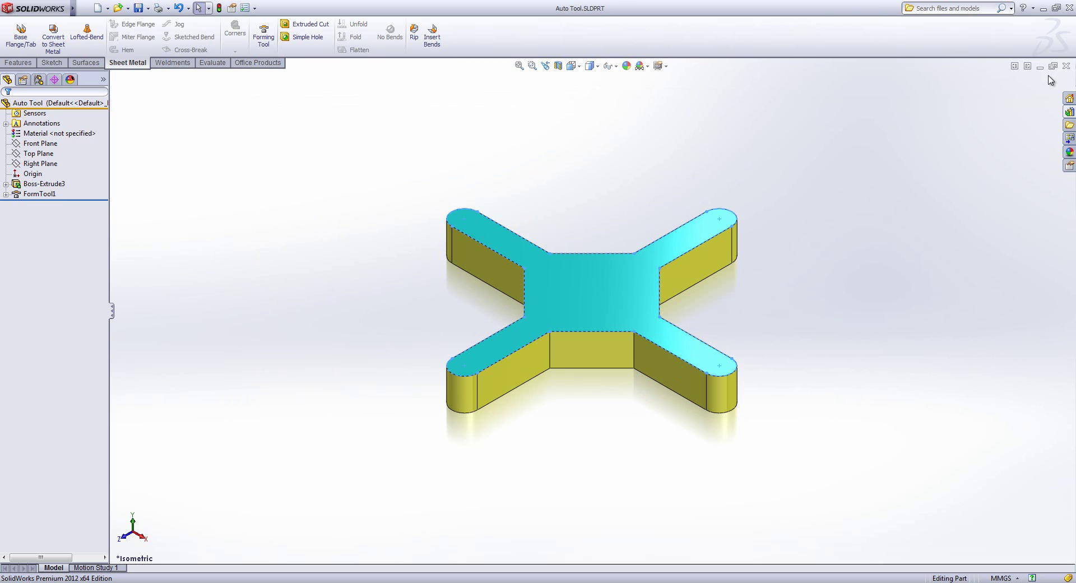
# Close Auto Tool and drag the Auto Tool form from the Design Library onto the sheet
pyautogui.click(1065, 65)
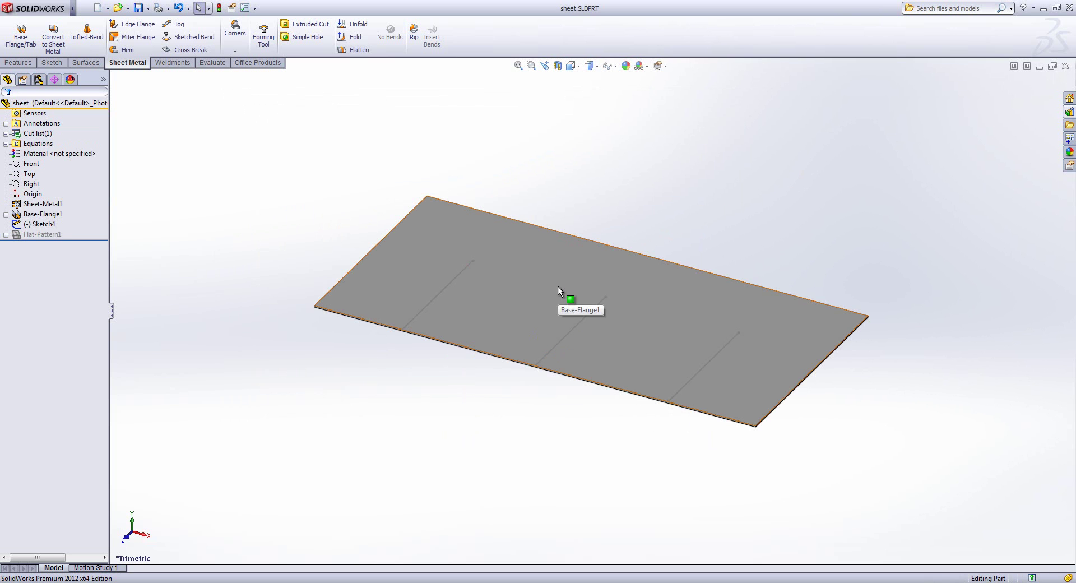
pyautogui.click(1069, 113)
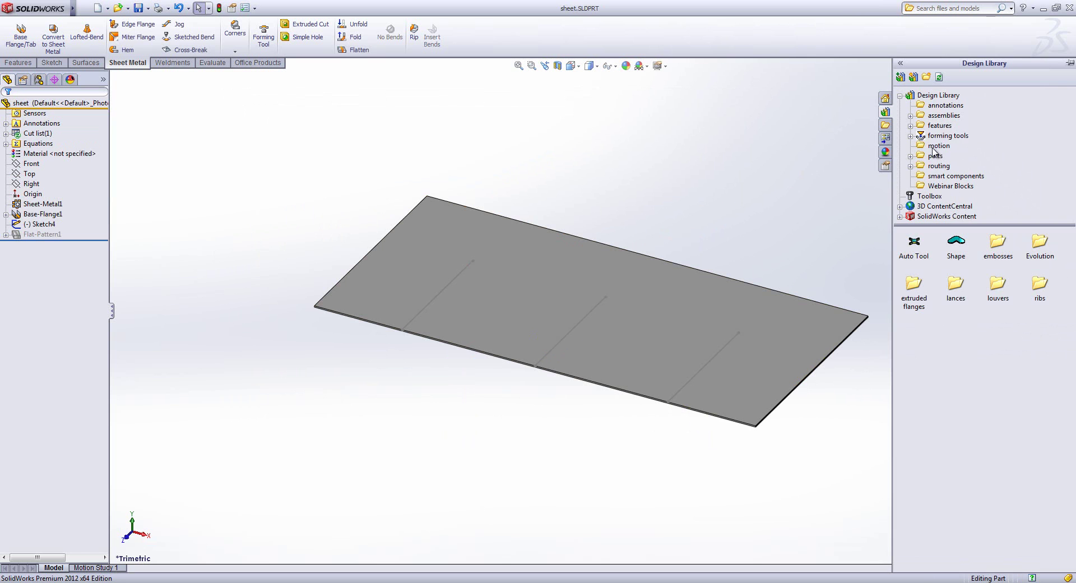
pyautogui.click(914, 241)
pyautogui.moveTo(914, 243); pyautogui.dragTo(438, 243)
# Position the Auto Tool centre on the leftmost line's top endpoint and confirm the form
pyautogui.click(51, 128)
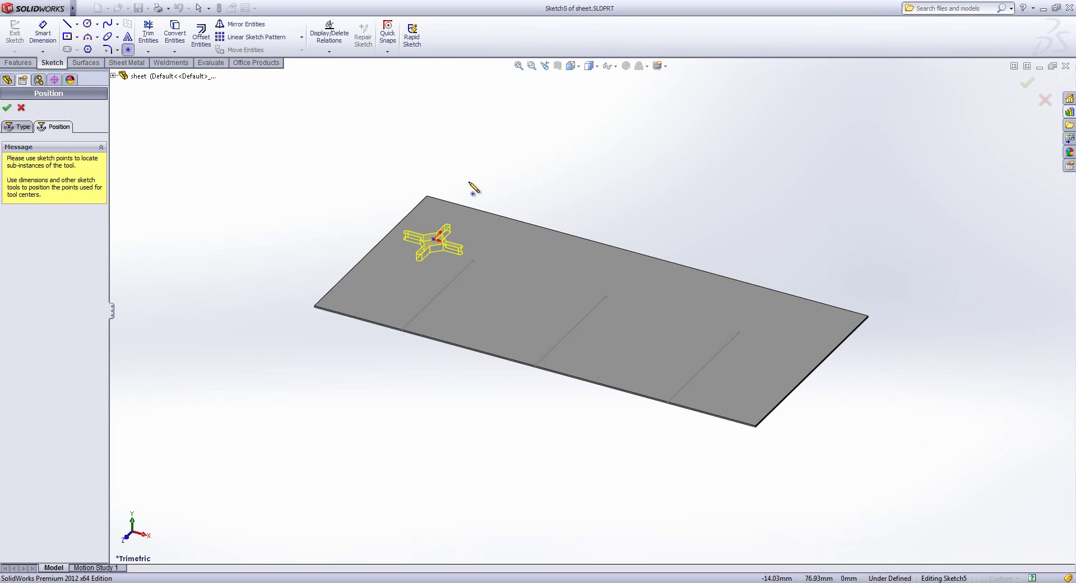
pyautogui.hotkey('ctrl', '8')
pyautogui.press('s')
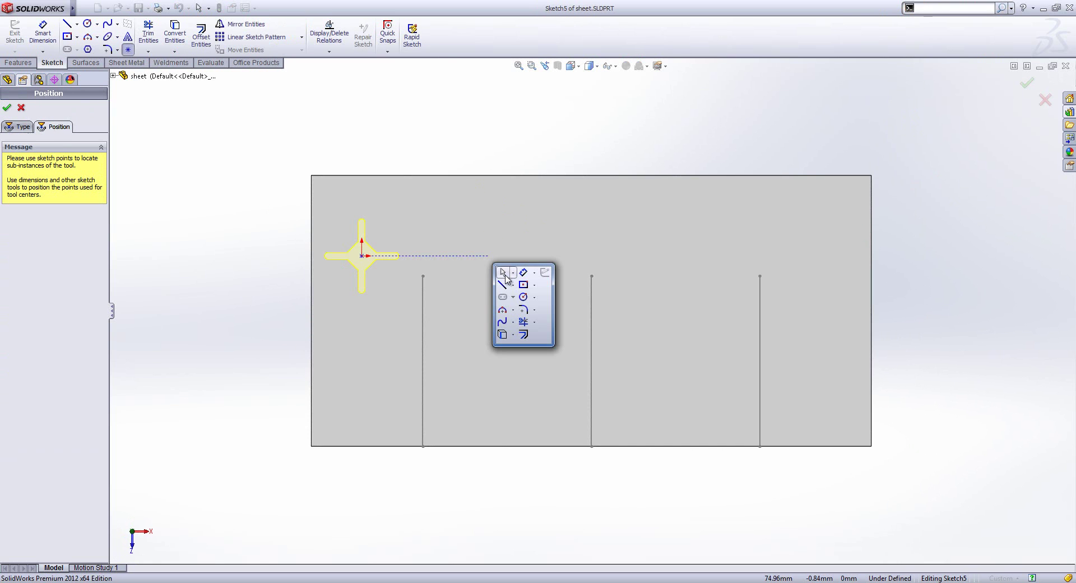
pyautogui.click(503, 273)
pyautogui.click(423, 275)
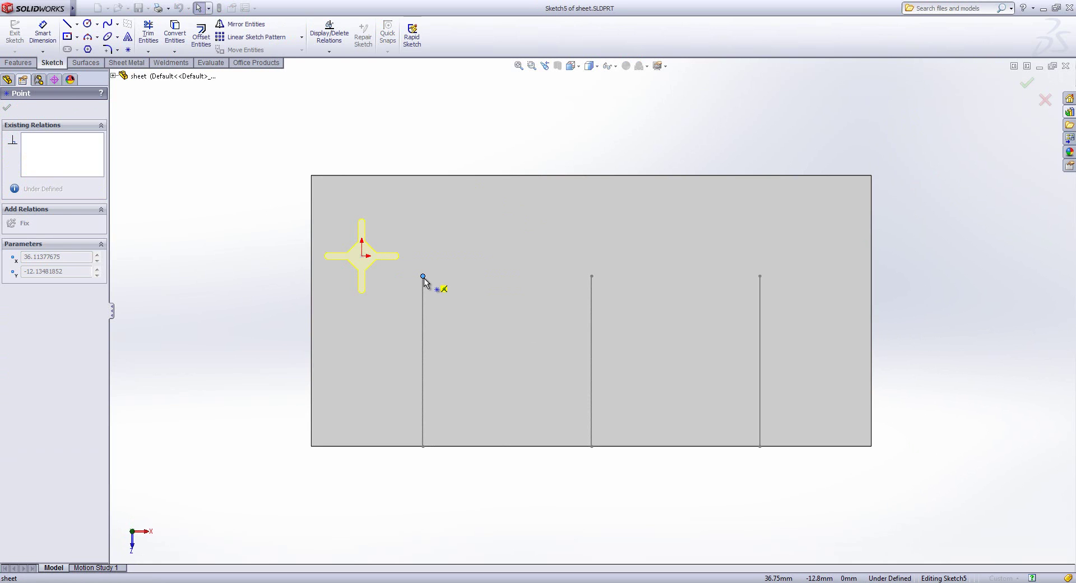
pyautogui.click(7, 107)
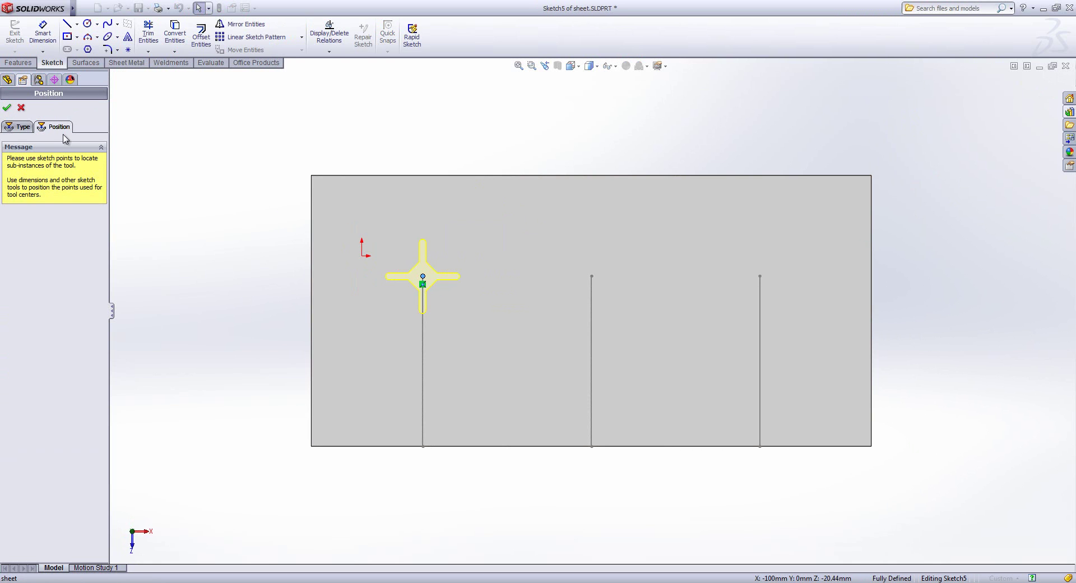
pyautogui.click(7, 107)
pyautogui.moveTo(406, 506)
pyautogui.mouseDown(button='middle')
pyautogui.moveTo(410, 380)
pyautogui.moveTo(356, 332)
pyautogui.moveTo(376, 421)
pyautogui.mouseUp(button='middle')
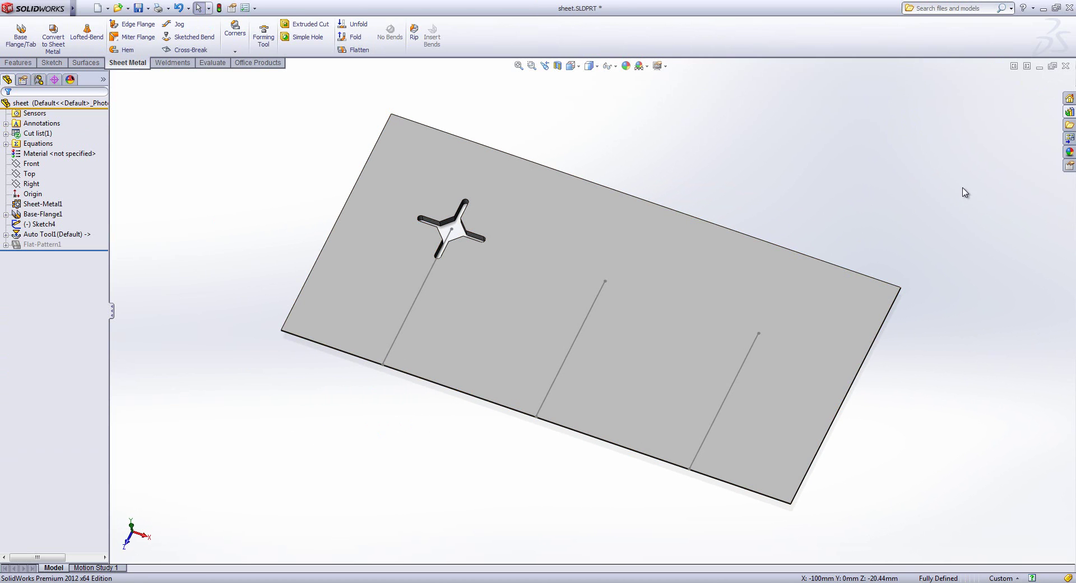
# Place the Shape forming tool on the plate, snapped to the middle line's endpoint
pyautogui.click(1069, 112)
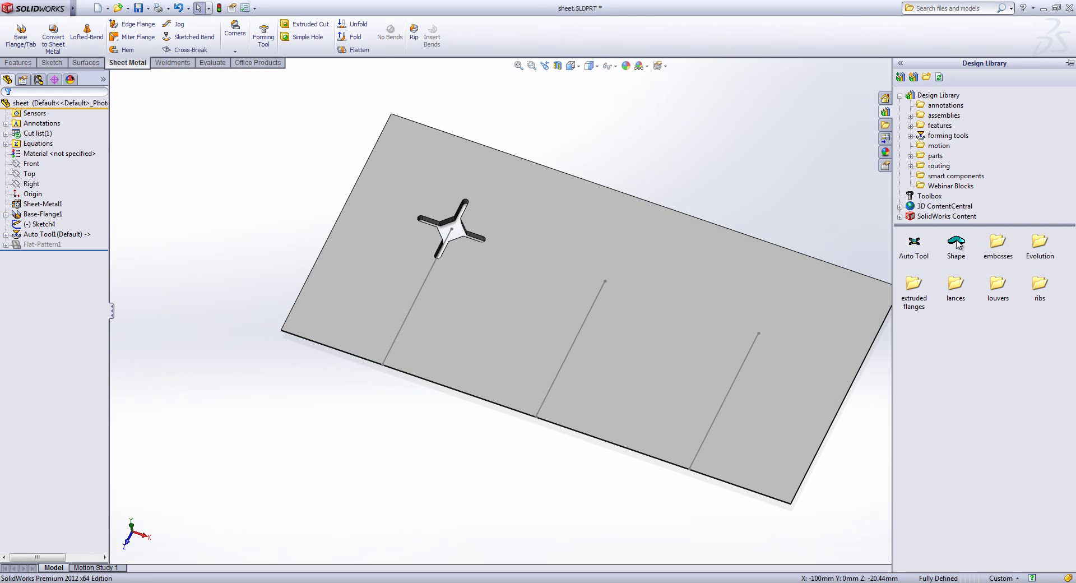
pyautogui.moveTo(957, 242); pyautogui.dragTo(631, 248)
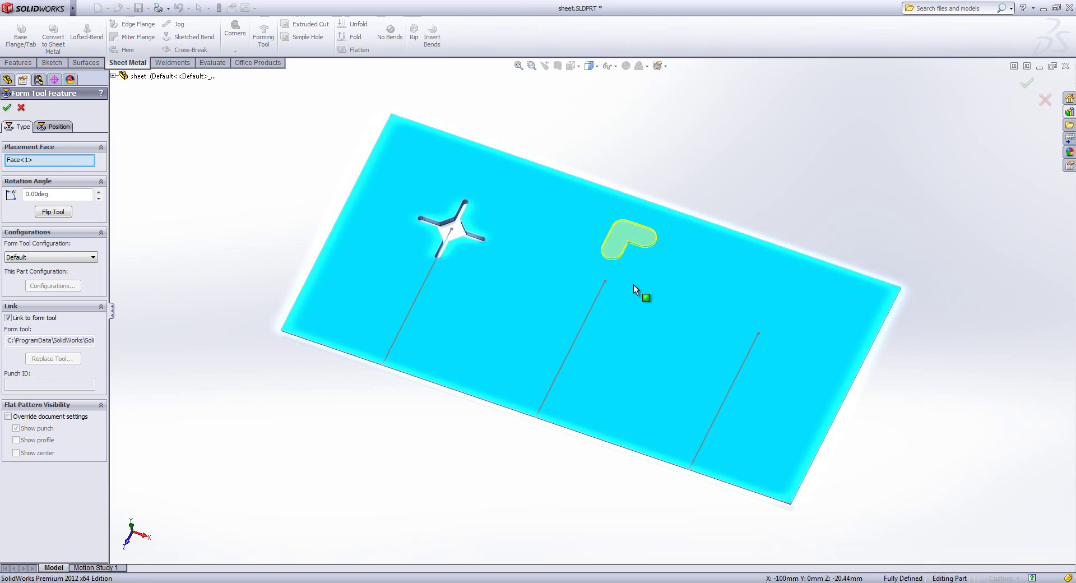
pyautogui.click(56, 127)
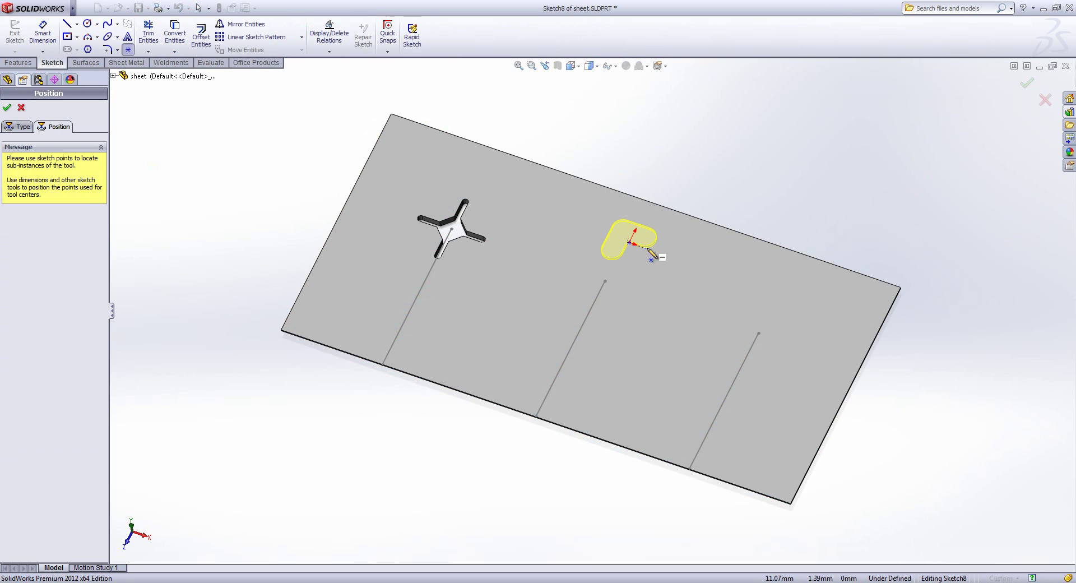
pyautogui.press('s')
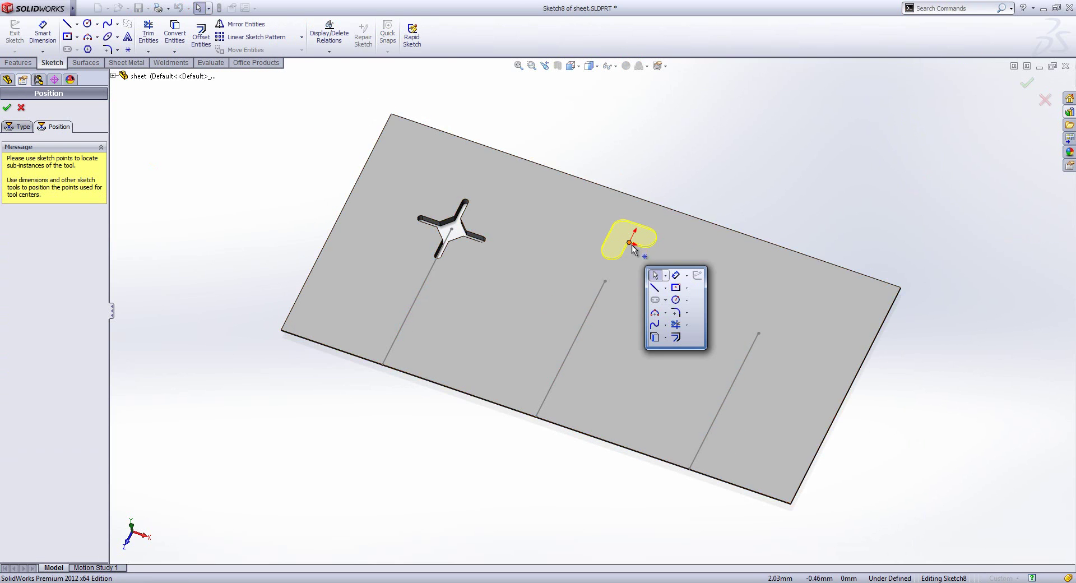
pyautogui.scroll(-3, 637, 272)
pyautogui.click(616, 260)
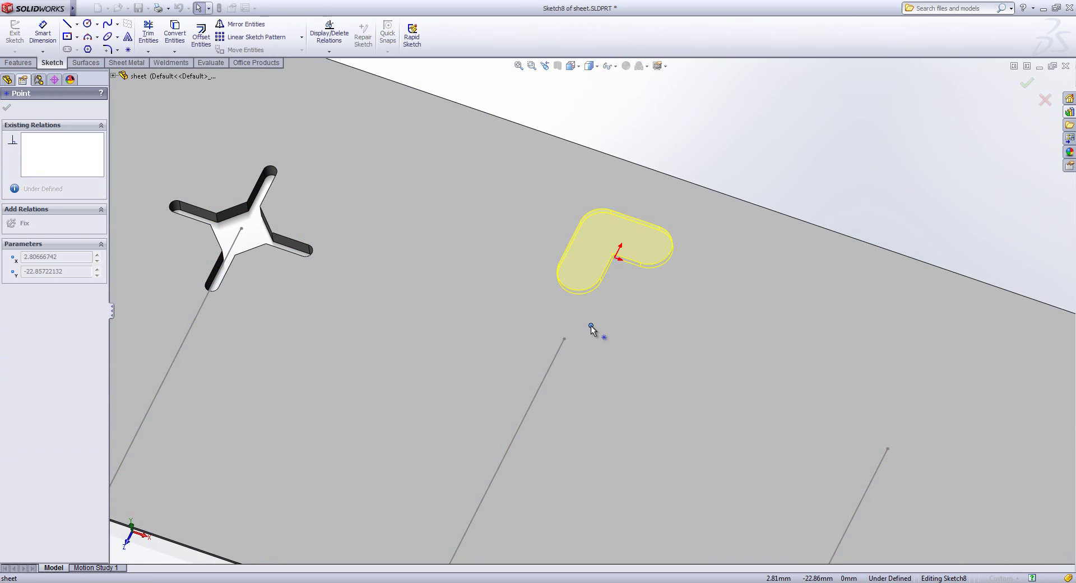
pyautogui.click(564, 339)
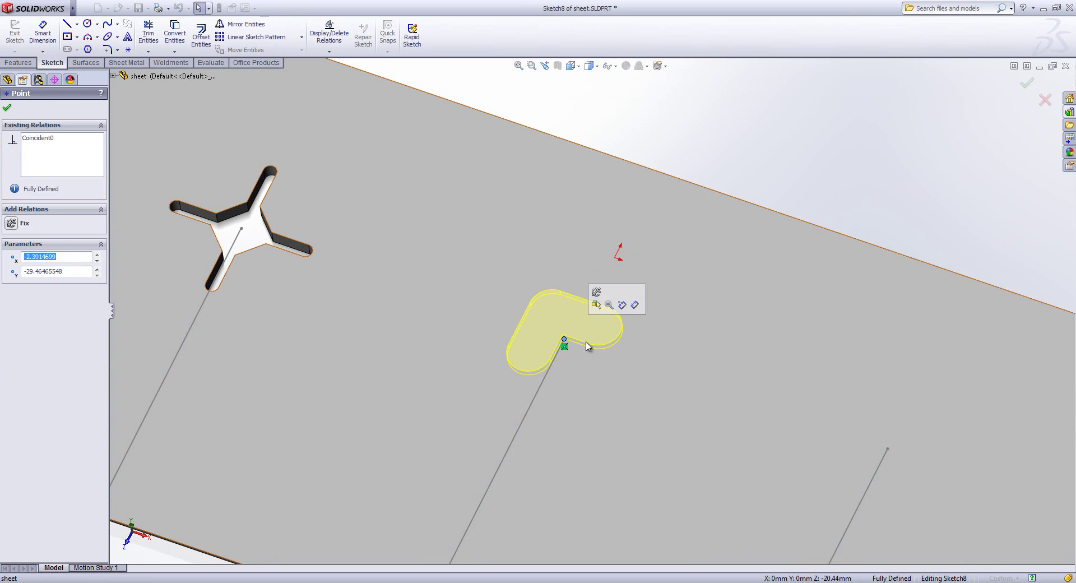
pyautogui.hotkey('ctrl', '8')
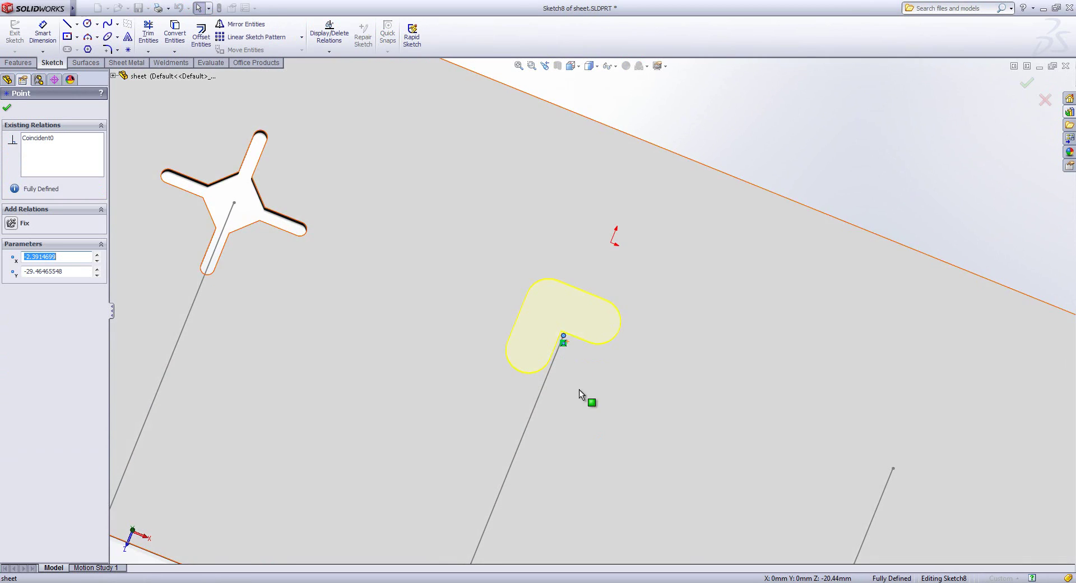
pyautogui.scroll(-3, 567, 309)
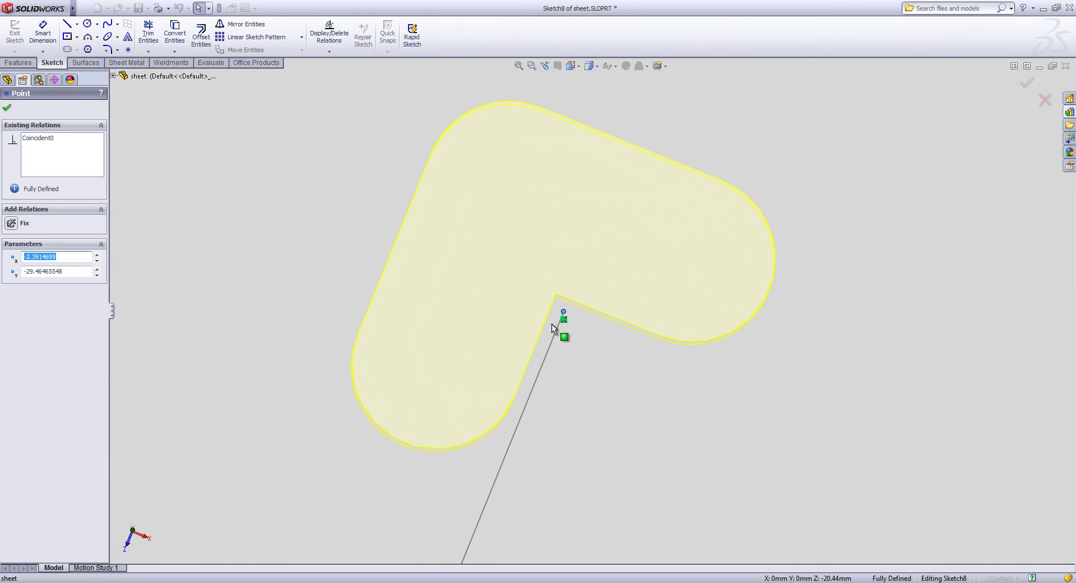
pyautogui.scroll(5, 580, 331)
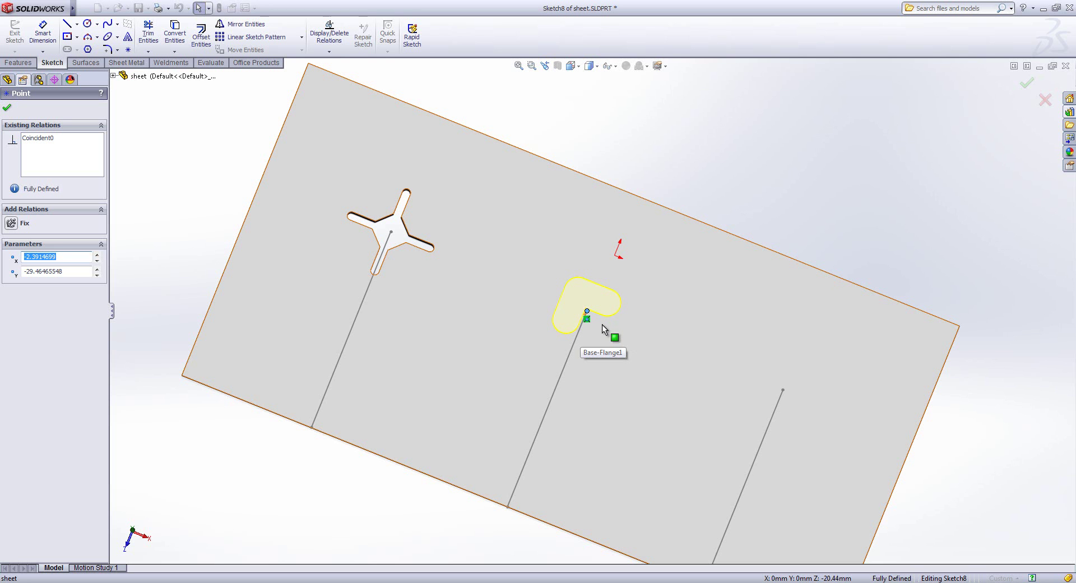
pyautogui.click(7, 107)
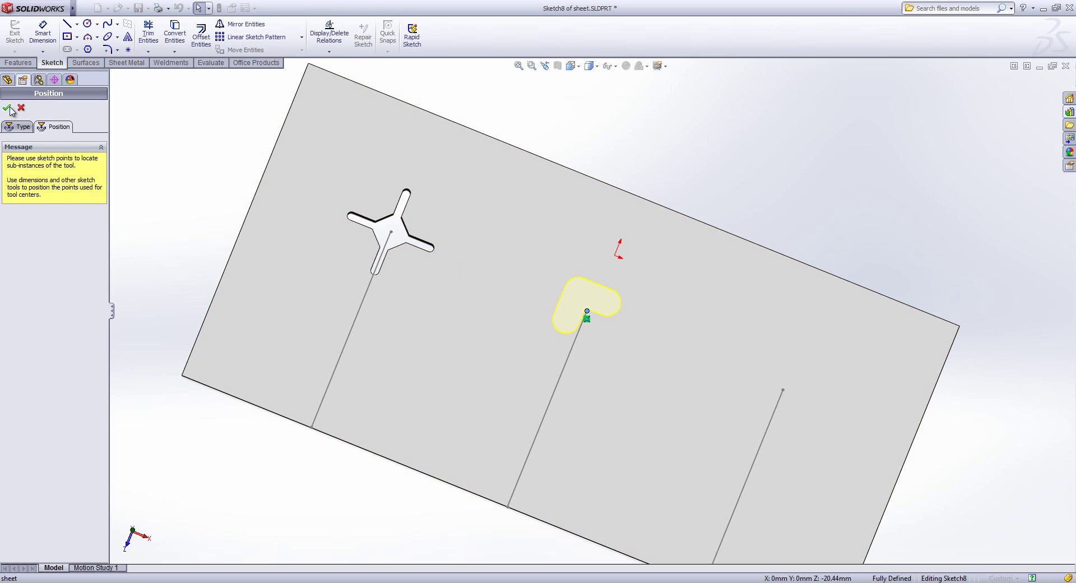
pyautogui.click(8, 107)
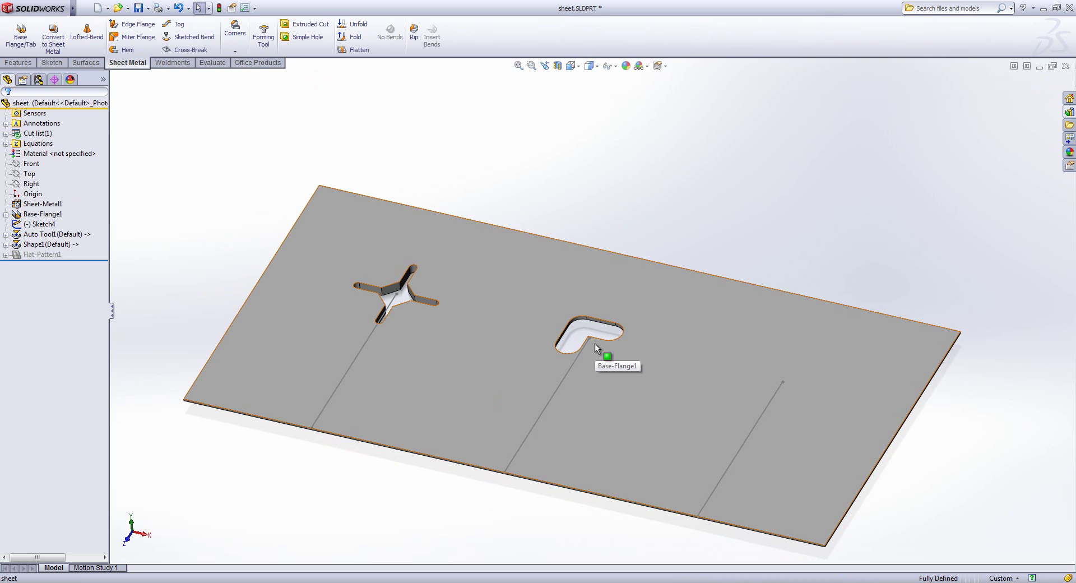
# Open the Shape forming-tool part from the Design Library
pyautogui.click(1070, 113)
pyautogui.moveTo(955, 247)
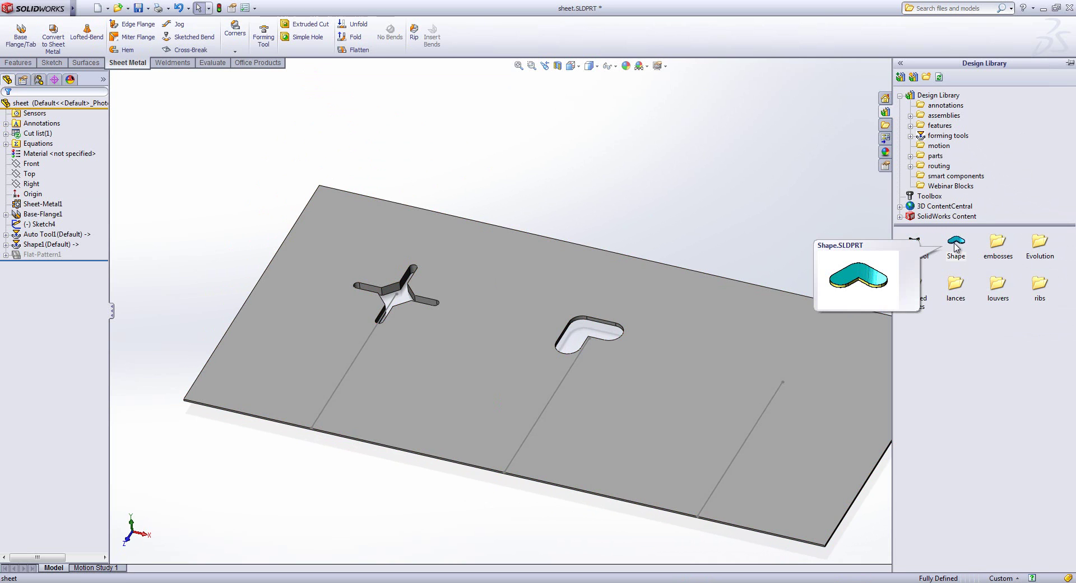
pyautogui.rightClick(956, 246)
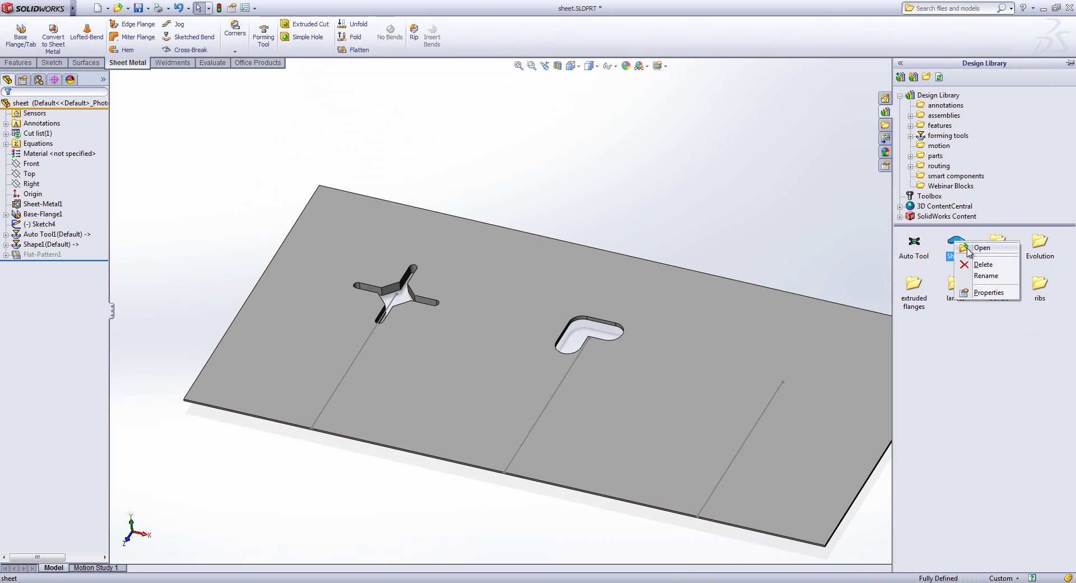
pyautogui.click(972, 252)
# Delete FormTool1 and its Orientation Sketch from the Shape part
pyautogui.moveTo(492, 199); pyautogui.dragTo(489, 297, button='middle')
pyautogui.click(37, 193)
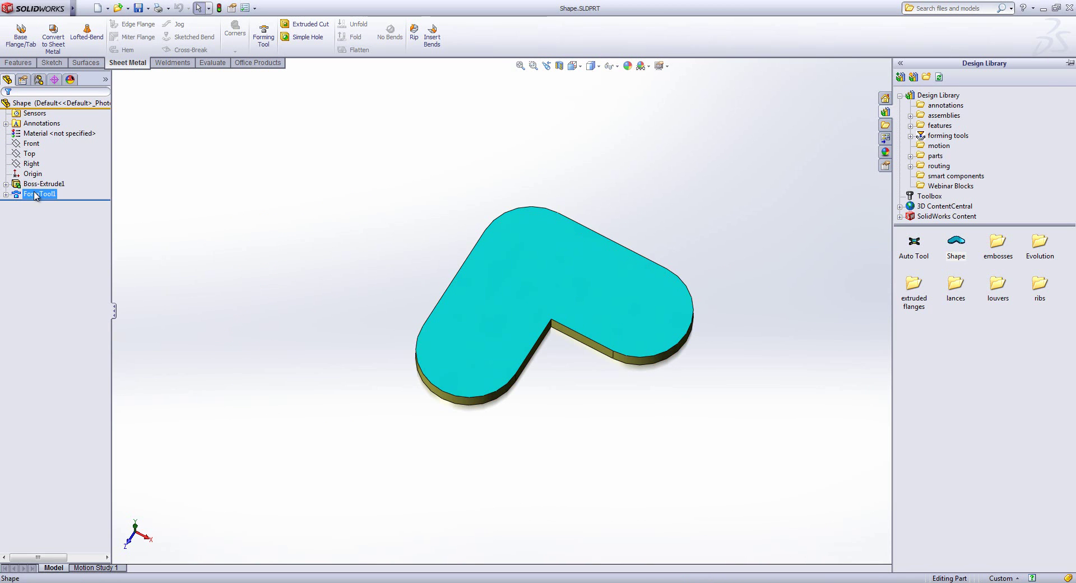
pyautogui.rightClick(36, 193)
pyautogui.click(61, 242)
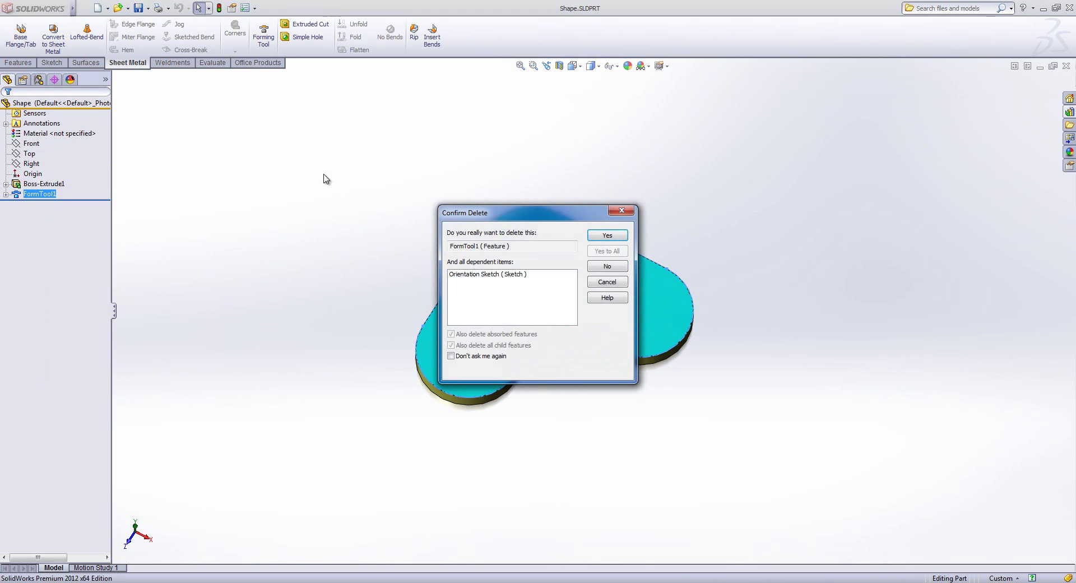
pyautogui.click(607, 235)
pyautogui.moveTo(608, 404); pyautogui.dragTo(608, 372, button='middle')
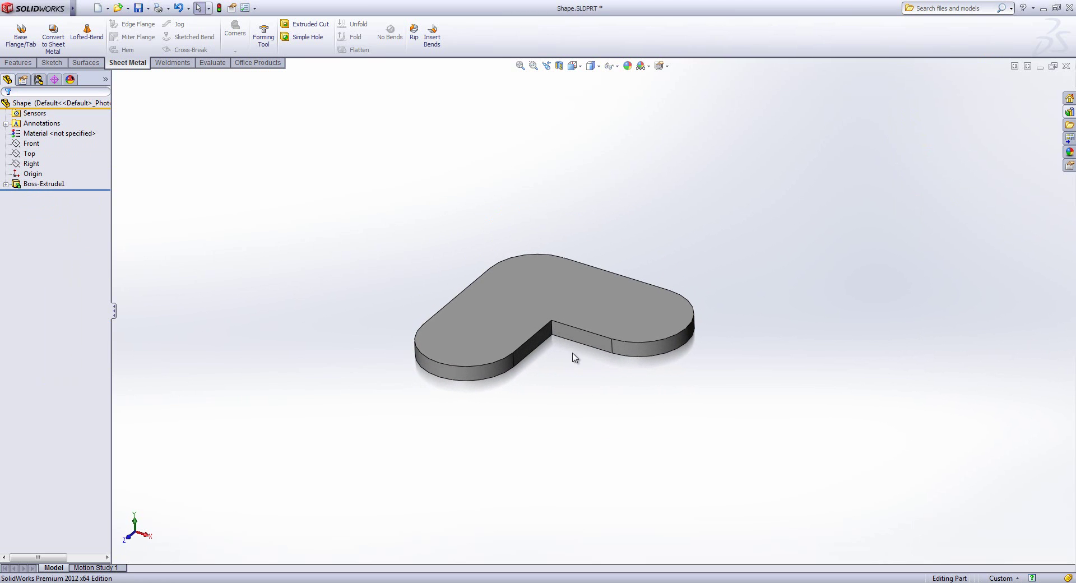
# Edit Boss-Extrude1 and reverse its direction so the L plate extrudes downward
pyautogui.click(29, 153)
pyautogui.press('f')
pyautogui.moveTo(299, 291); pyautogui.dragTo(401, 268, button='middle')
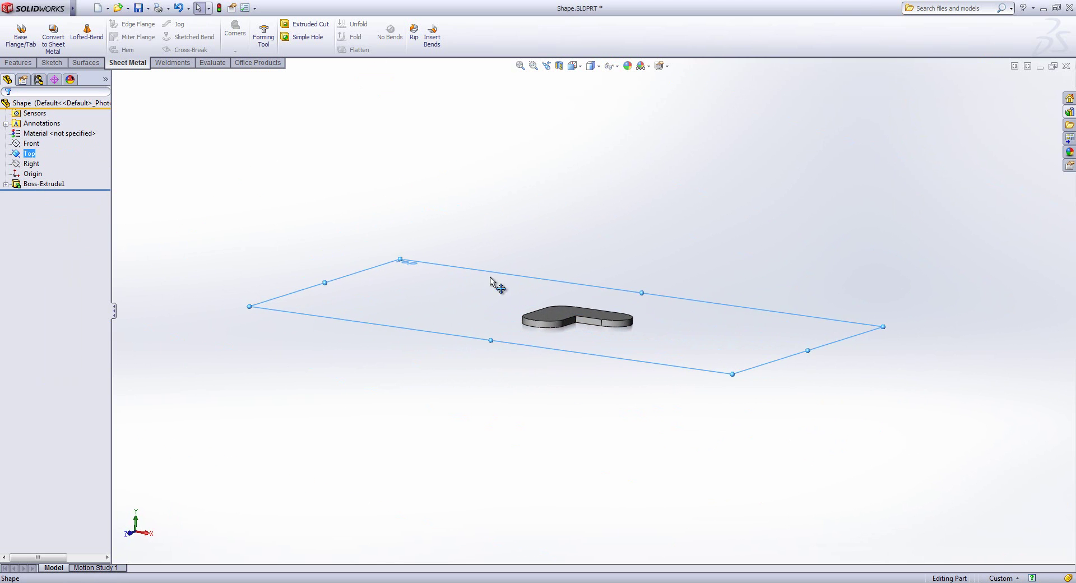
pyautogui.scroll(-3, 552, 309)
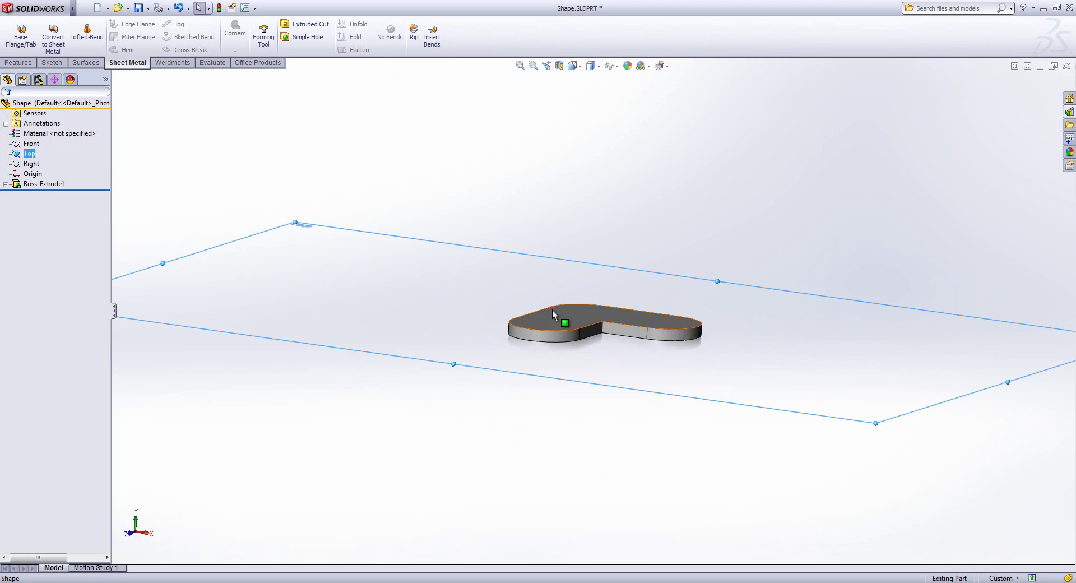
pyautogui.rightClick(31, 183)
pyautogui.click(37, 153)
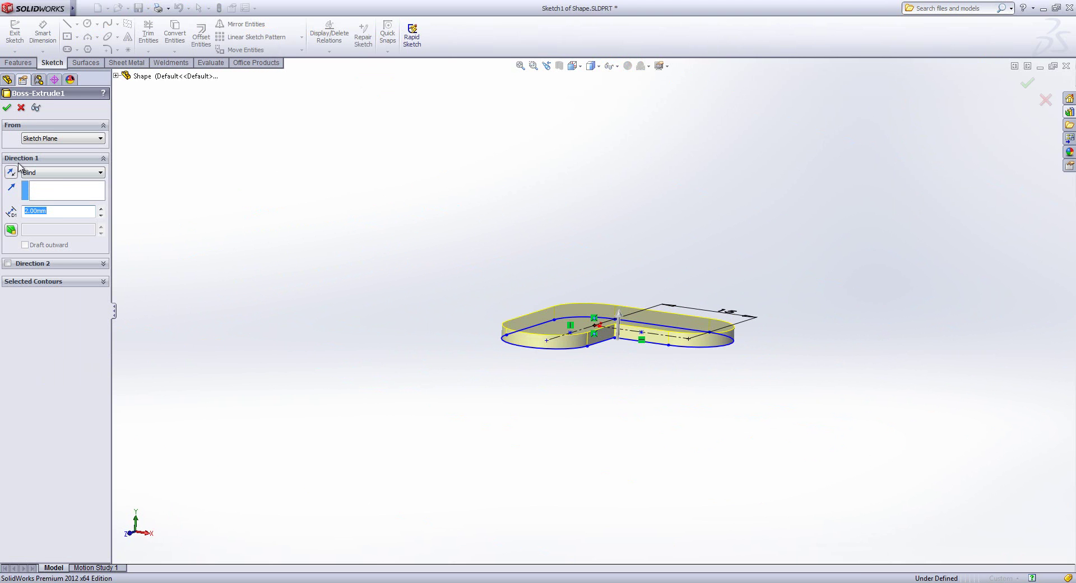
pyautogui.click(12, 173)
pyautogui.click(6, 107)
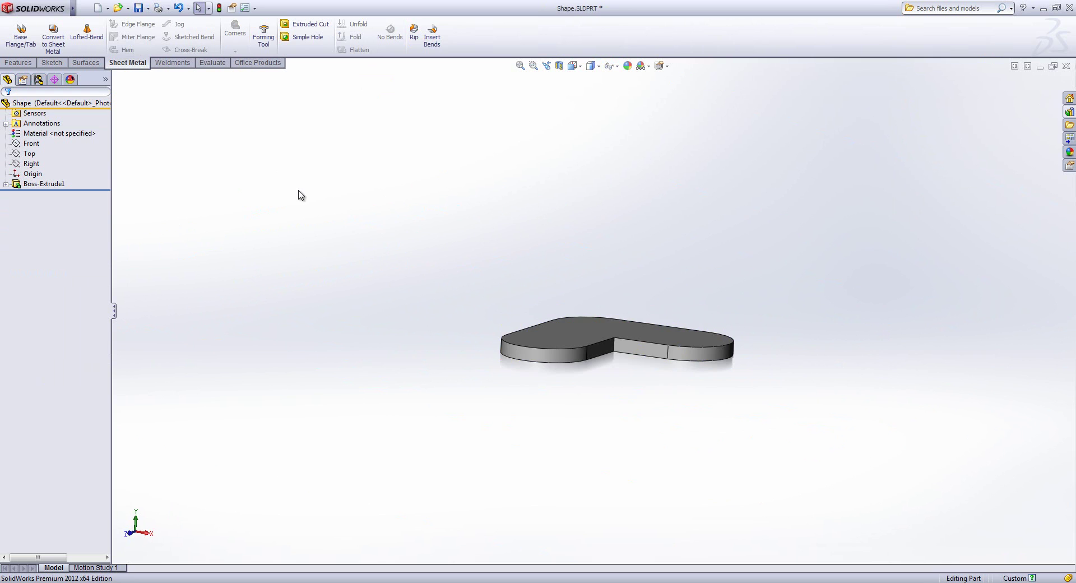
# Colour the whole Shape part yellow
pyautogui.moveTo(485, 231); pyautogui.dragTo(480, 315, button='middle')
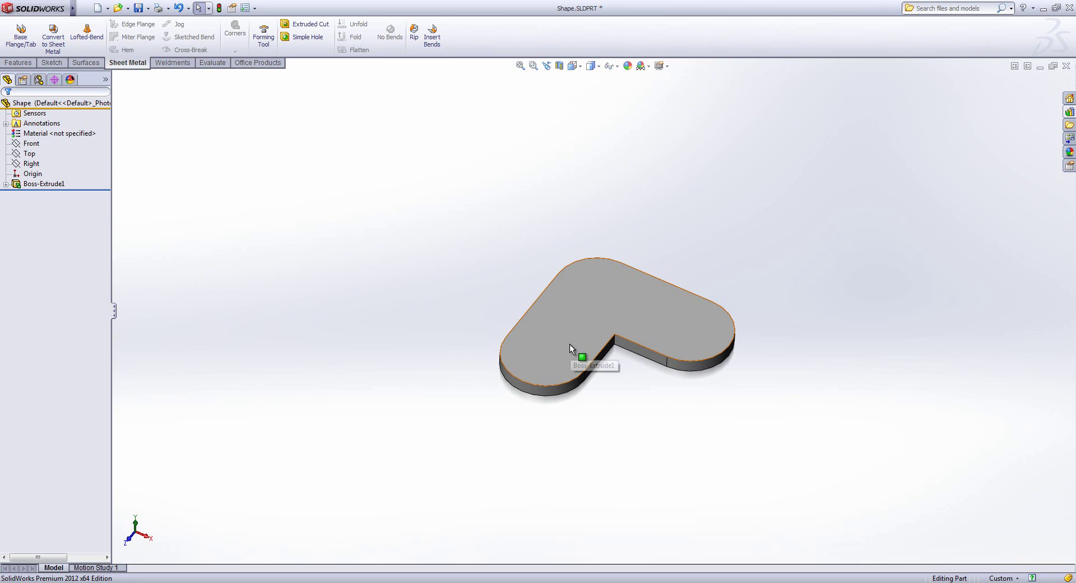
pyautogui.click(609, 301)
pyautogui.rightClick(610, 302)
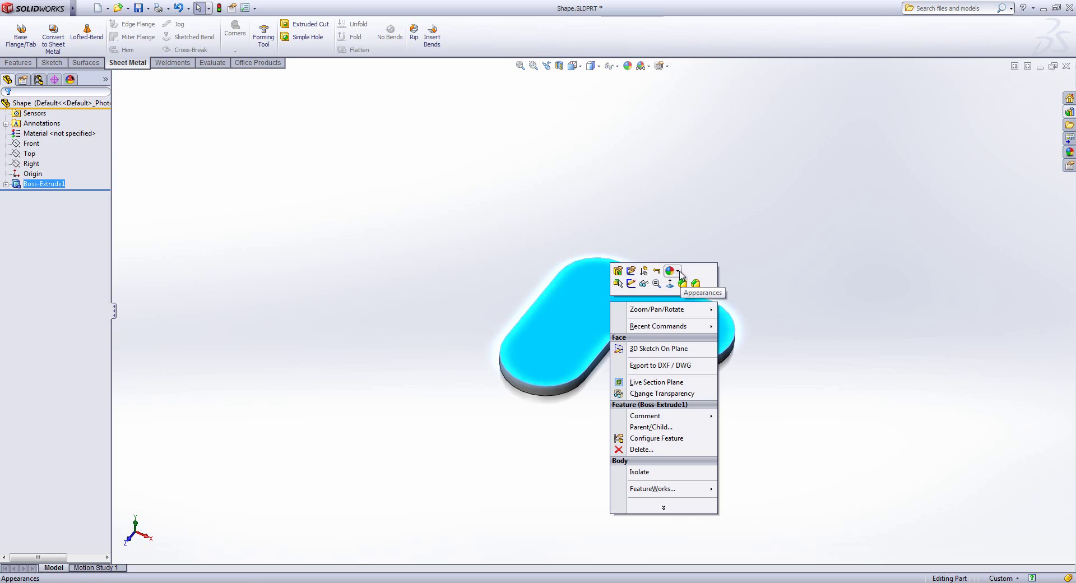
pyautogui.click(679, 272)
pyautogui.click(732, 331)
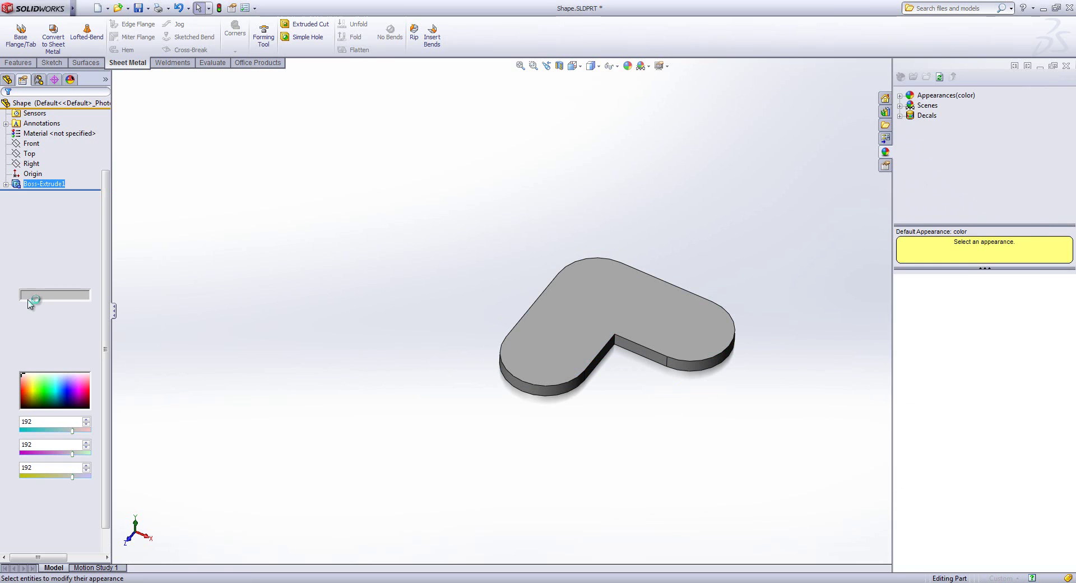
pyautogui.click(44, 332)
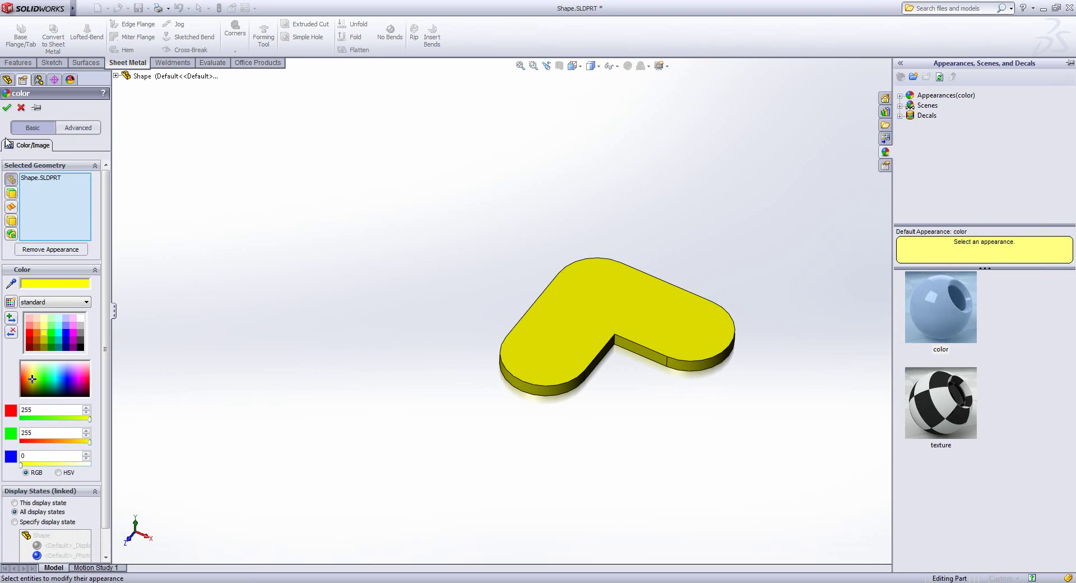
pyautogui.click(12, 110)
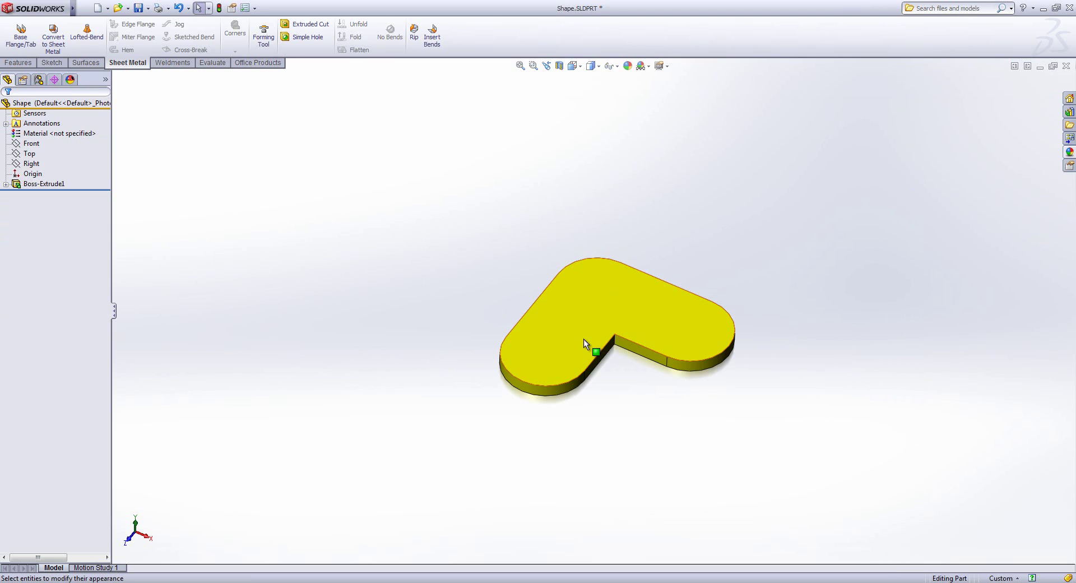
# Colour the L part's top face cyan
pyautogui.rightClick(583, 335)
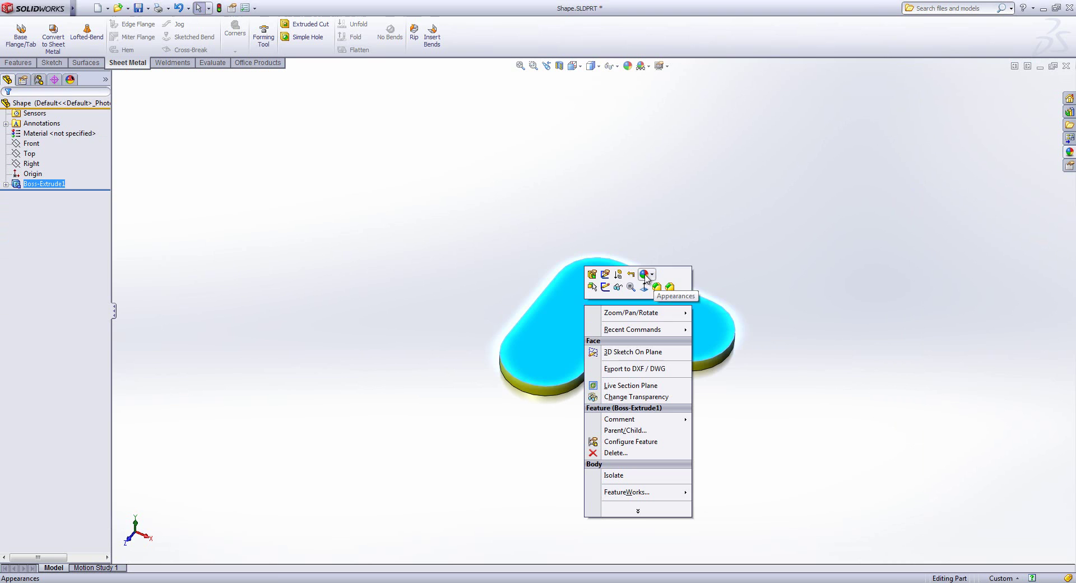
pyautogui.moveTo(645, 275)
pyautogui.click(683, 296)
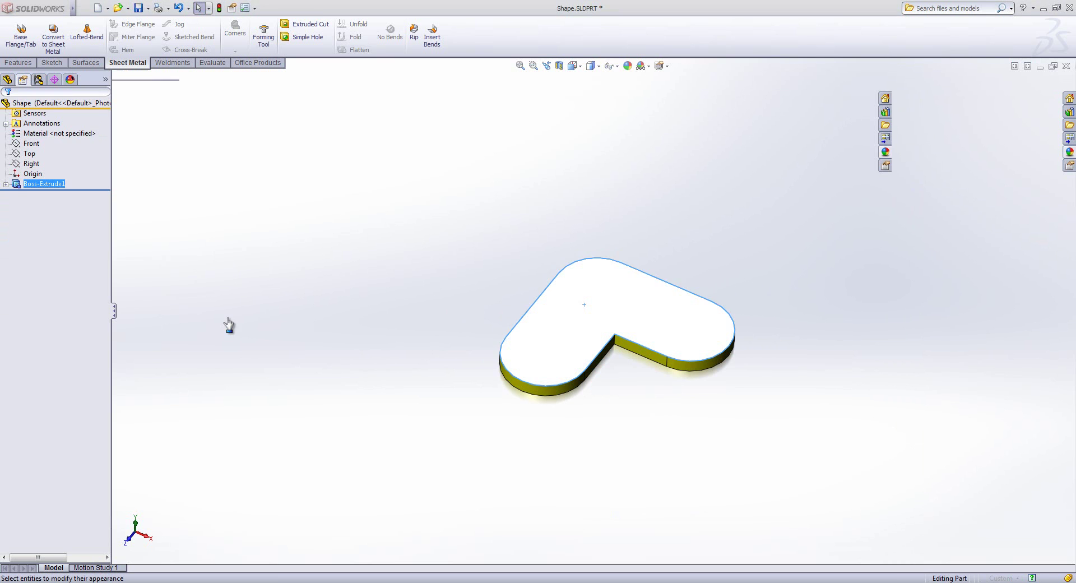
pyautogui.click(60, 335)
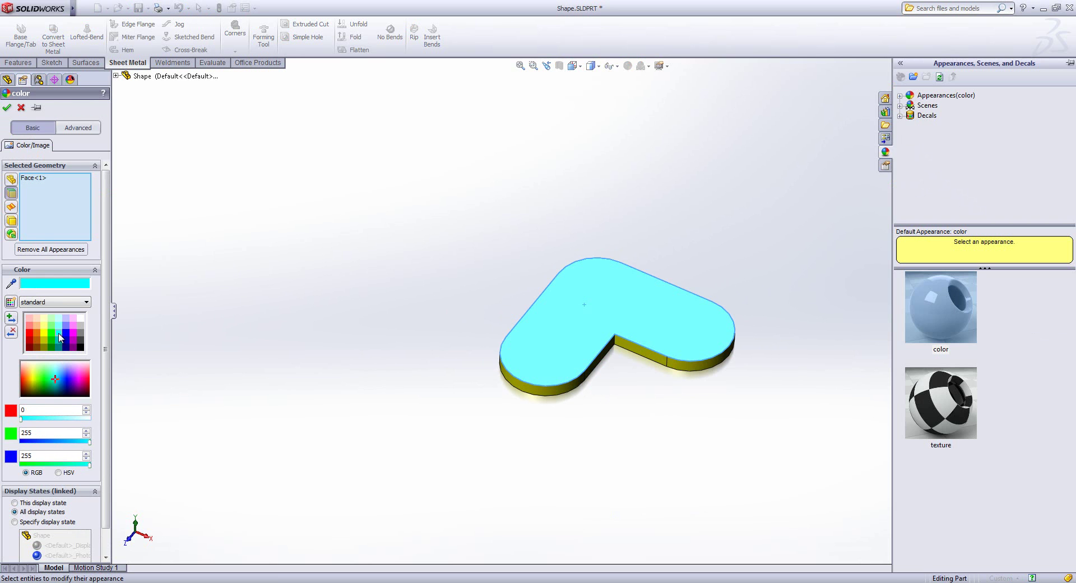
pyautogui.click(7, 107)
# Colour the L part's underside face dark red
pyautogui.moveTo(624, 452); pyautogui.dragTo(599, 243, button='middle')
pyautogui.click(600, 374)
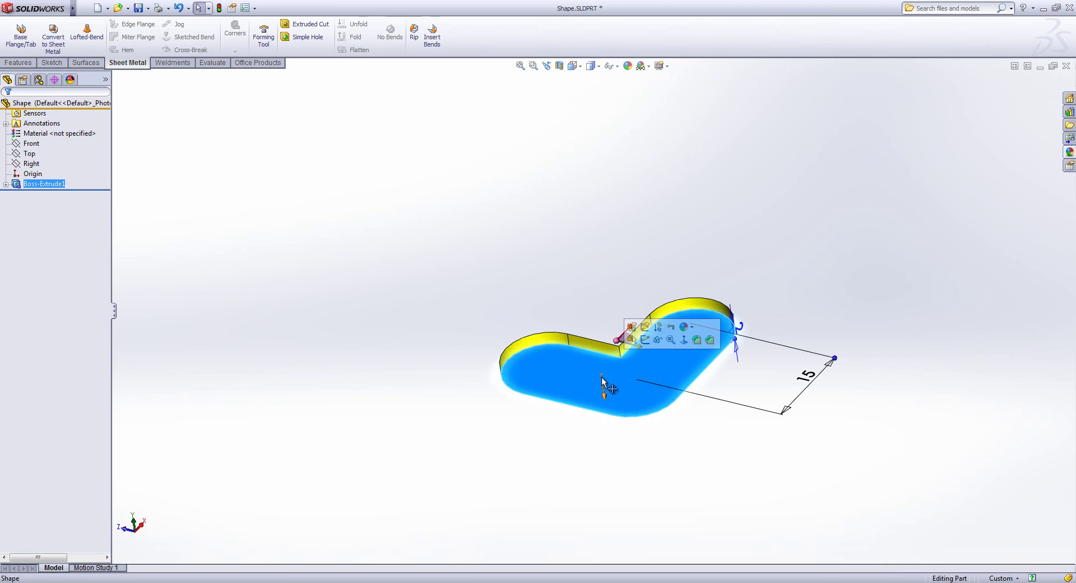
pyautogui.click(683, 328)
pyautogui.click(684, 328)
pyautogui.click(691, 326)
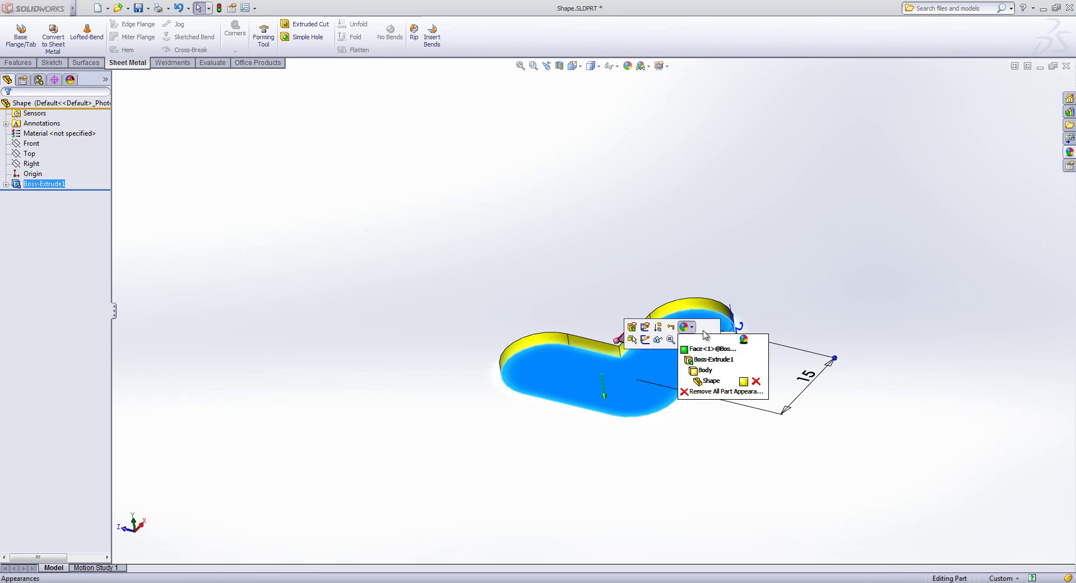
pyautogui.click(745, 363)
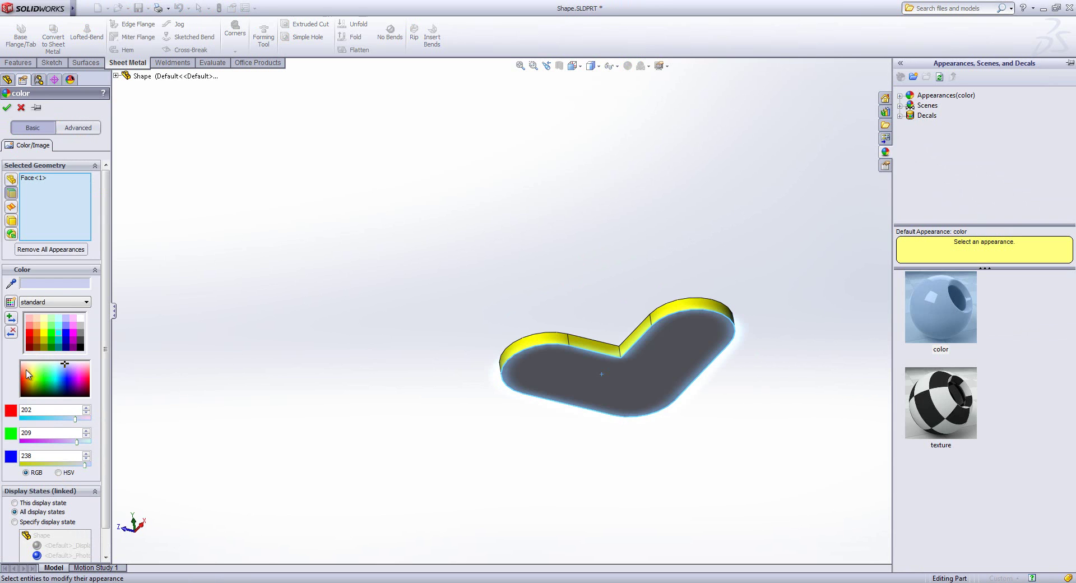
pyautogui.click(30, 336)
pyautogui.click(7, 107)
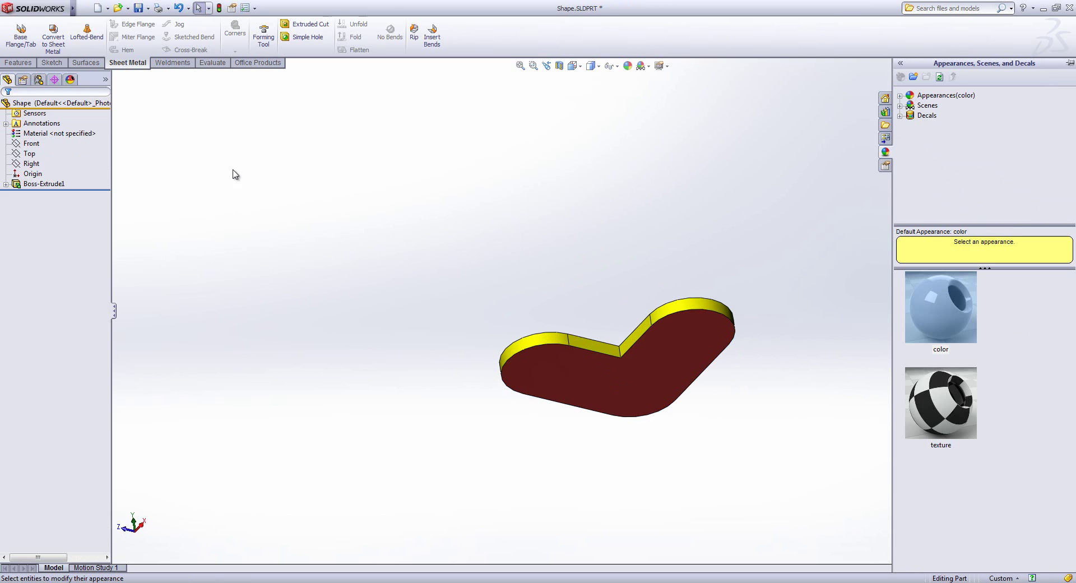
# Sketch a radius 6.43 mm circle on the Top plane, centred at 0, -15 on the lower rounded end
pyautogui.hotkey('ctrl', '7')
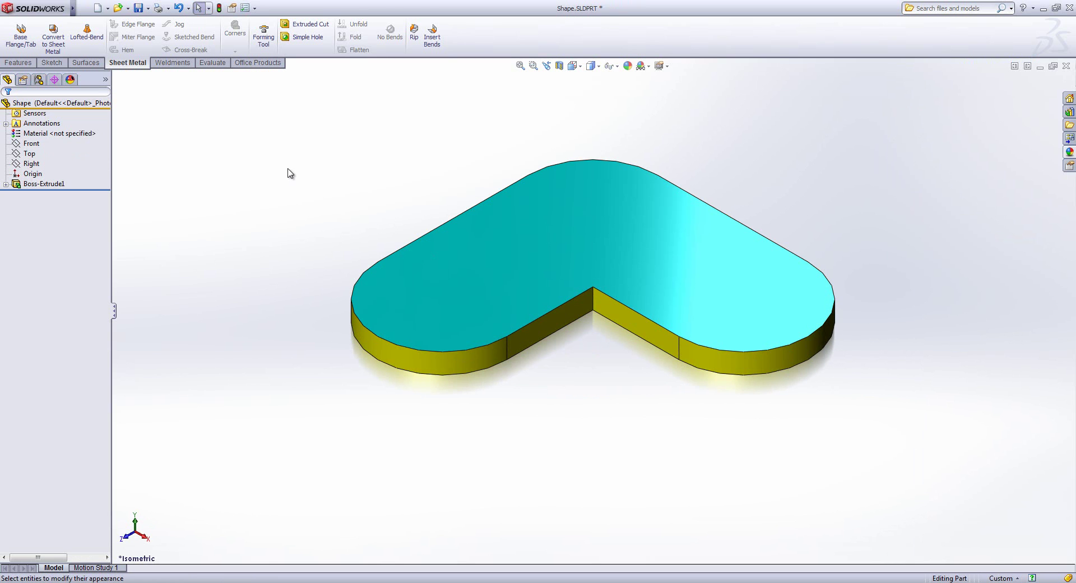
pyautogui.click(29, 153)
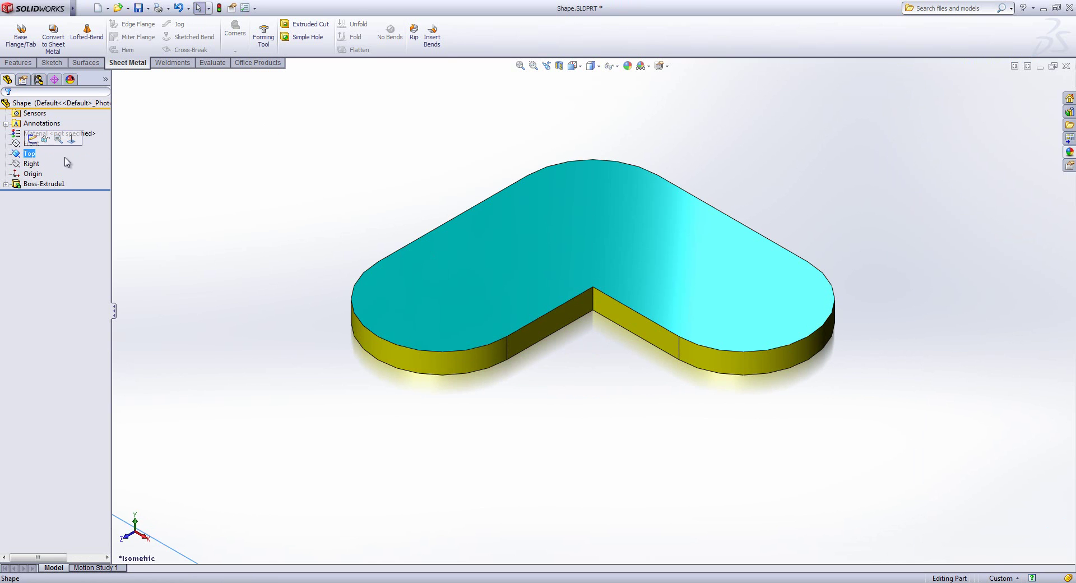
pyautogui.click(32, 138)
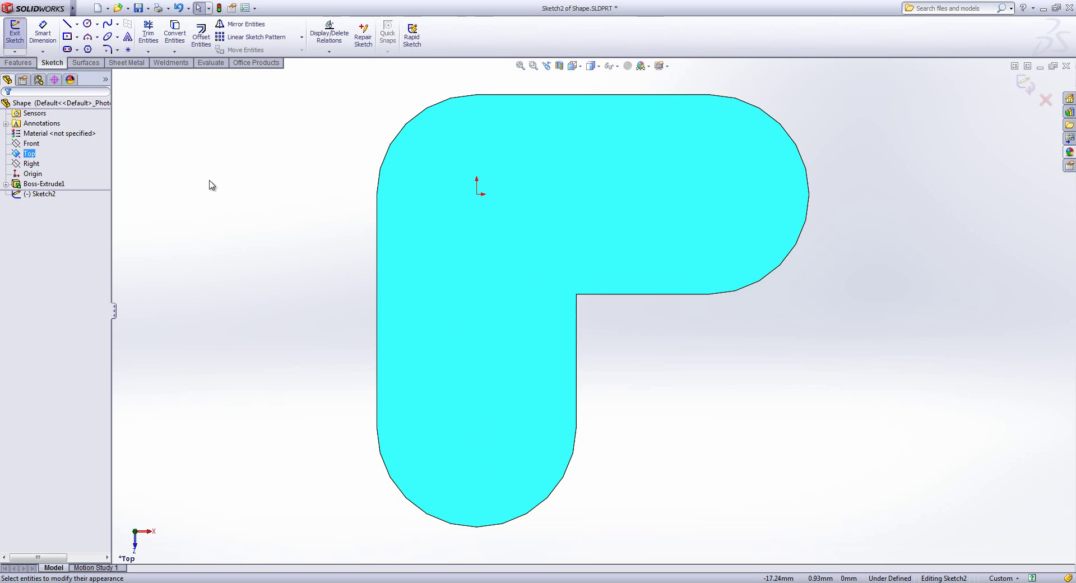
pyautogui.click(87, 24)
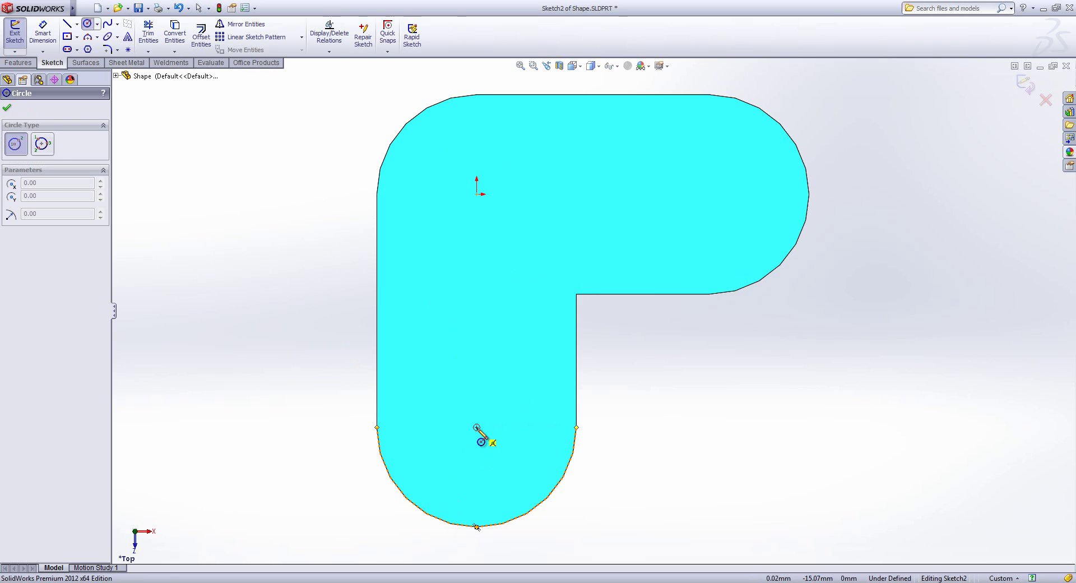
pyautogui.click(477, 428)
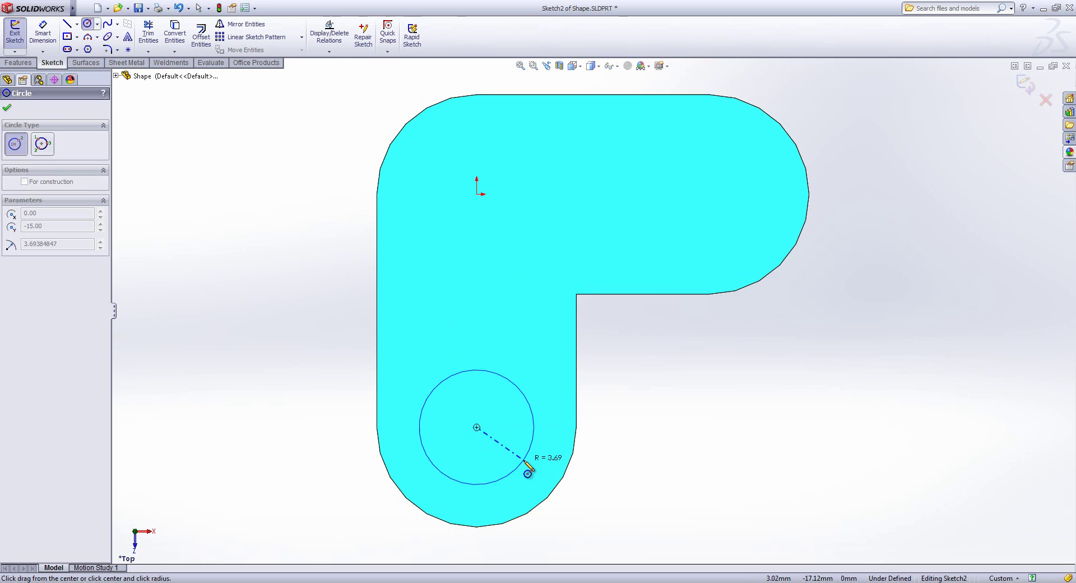
pyautogui.click(528, 511)
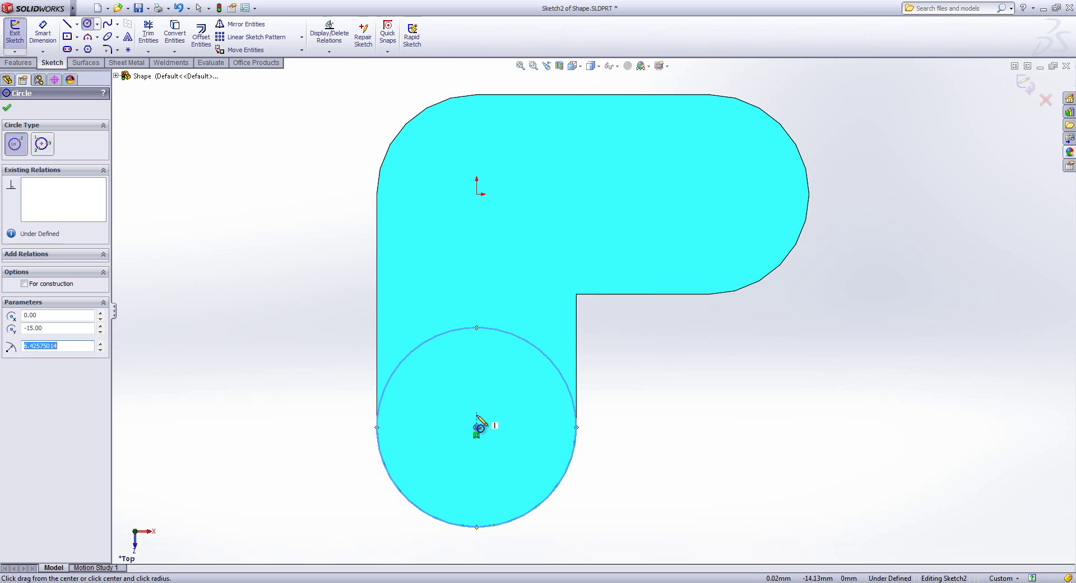
pyautogui.click(16, 37)
# Rename Sketch2 to 'Orientation Sketch'
pyautogui.click(43, 194)
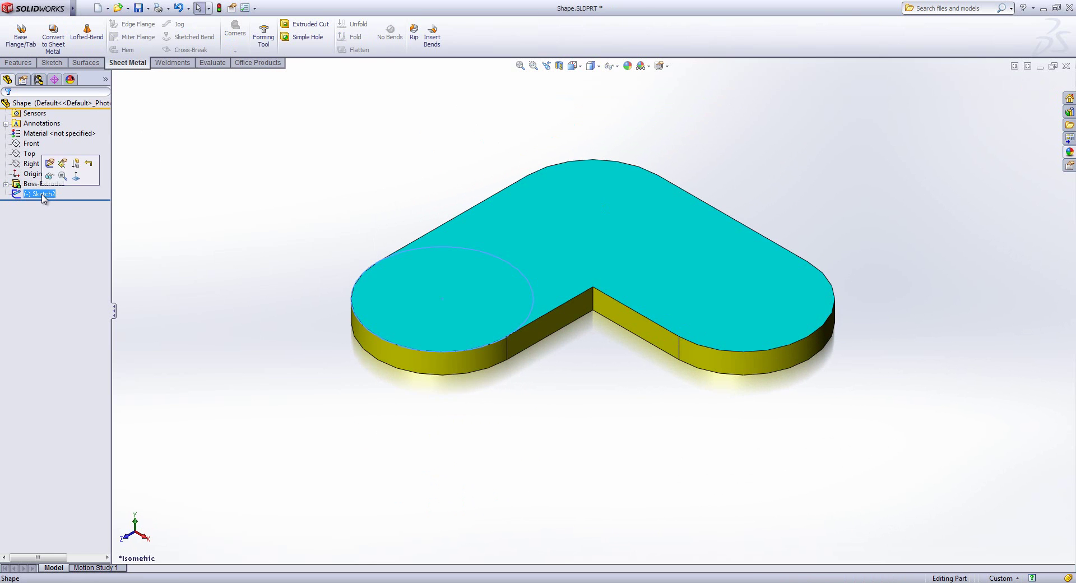
pyautogui.click(50, 197)
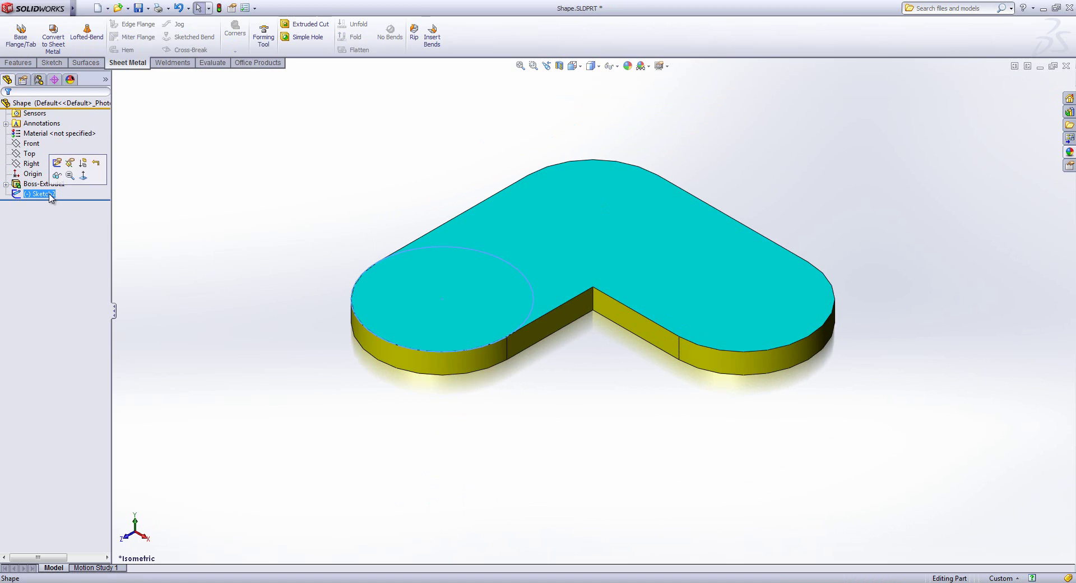
pyautogui.write('Orientation Sketch')
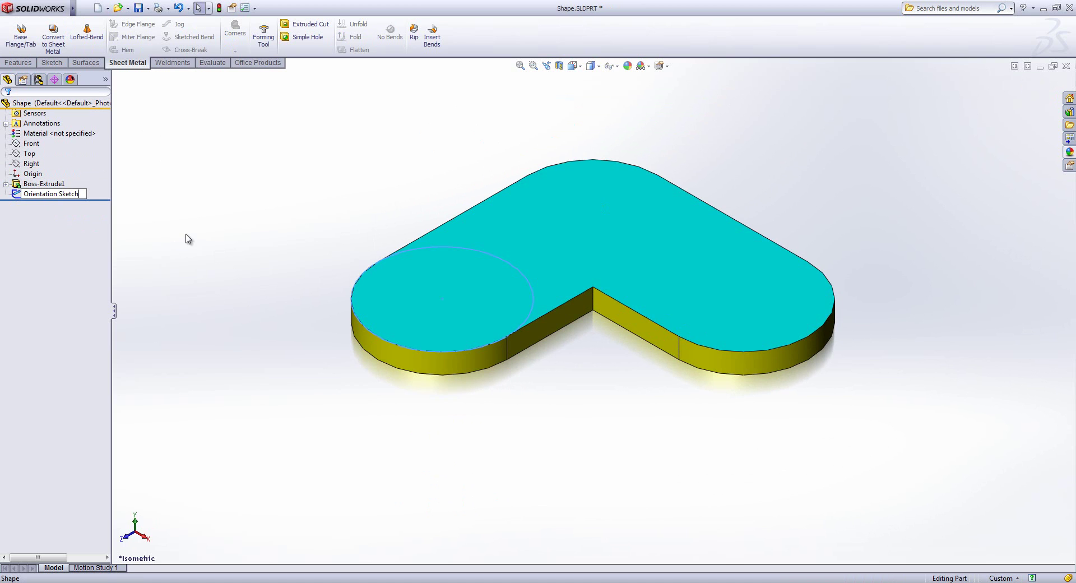
pyautogui.press('Return')
# Save the part as 'Shape 2' in the forming tools folder
pyautogui.click(148, 8)
pyautogui.click(162, 33)
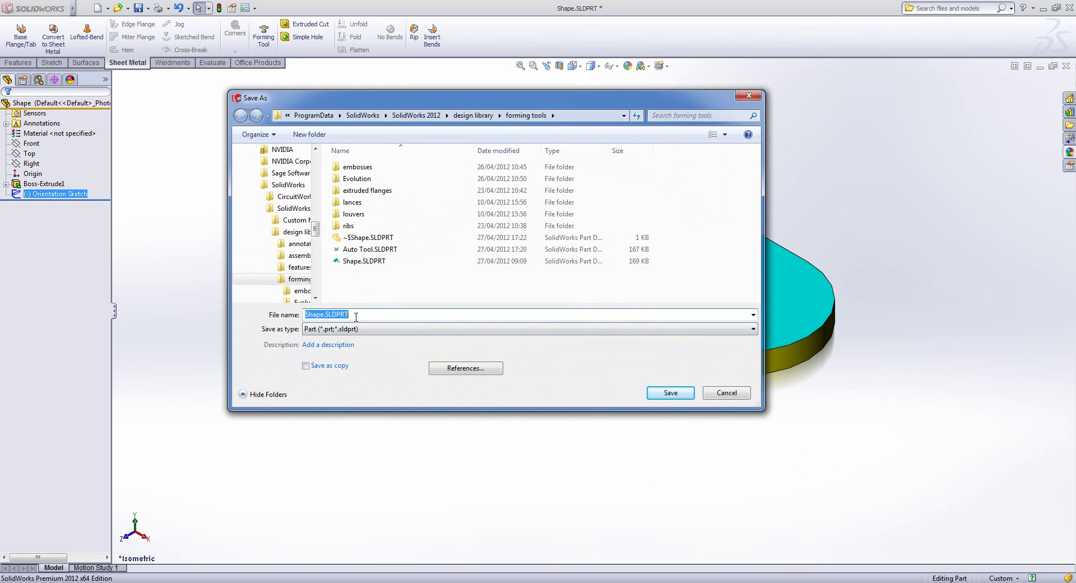
pyautogui.write('Shape 2')
pyautogui.press('Return')
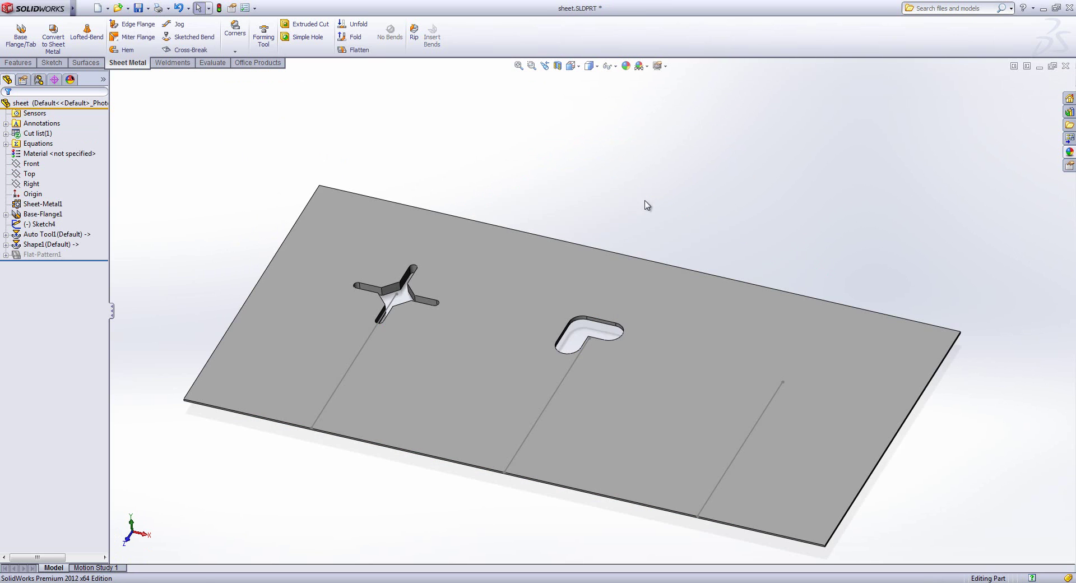
# Close Shape 2 and drag it from the Design Library forming tools onto the plate
pyautogui.click(1065, 65)
pyautogui.click(1069, 112)
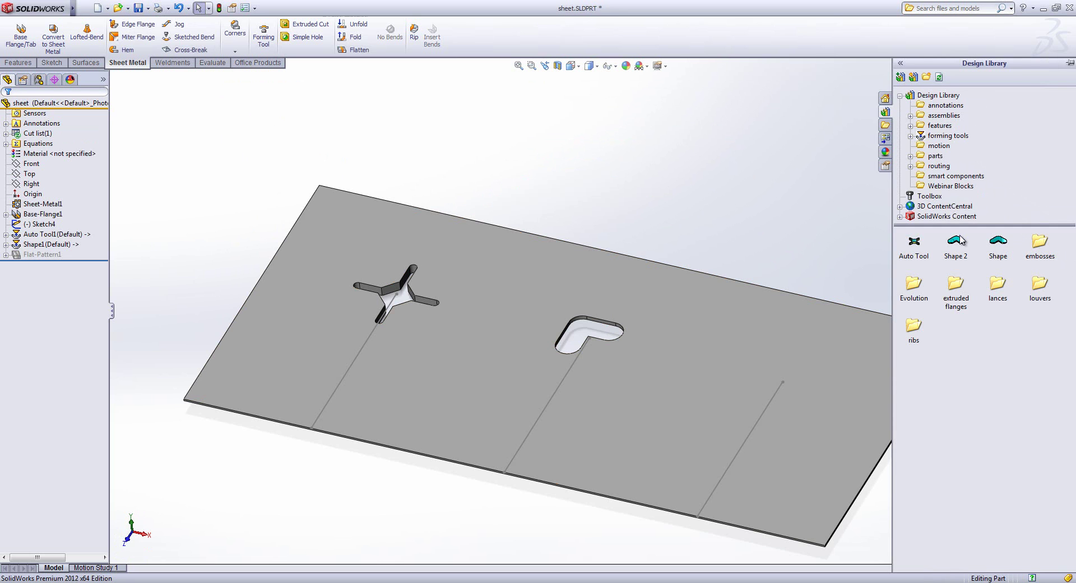
pyautogui.moveTo(955, 242); pyautogui.dragTo(805, 351)
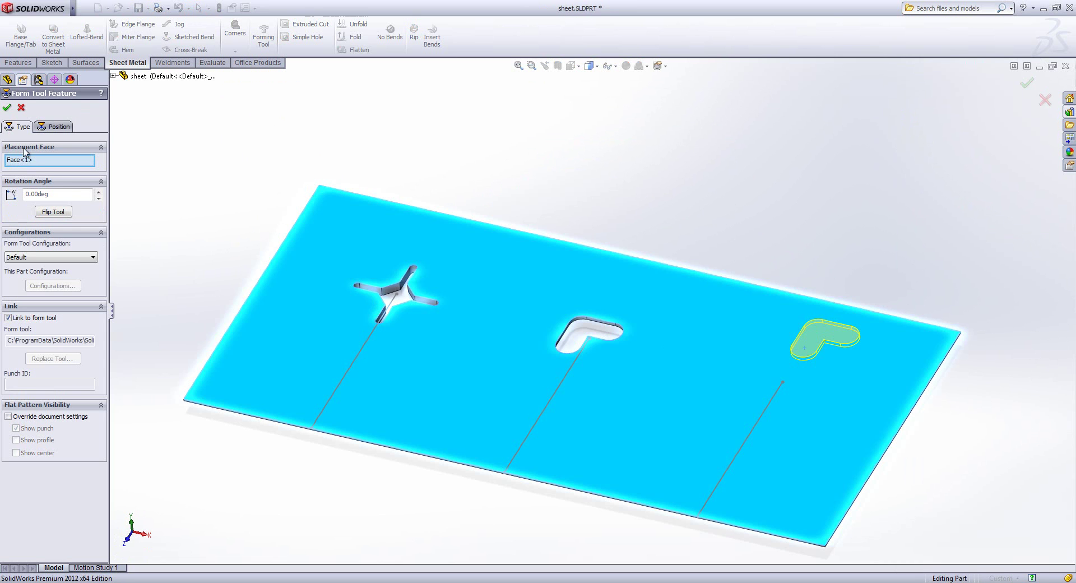
# Position the tool's locating point on the rightmost line's top end and confirm placement
pyautogui.click(49, 128)
pyautogui.hotkey('ctrl', '8')
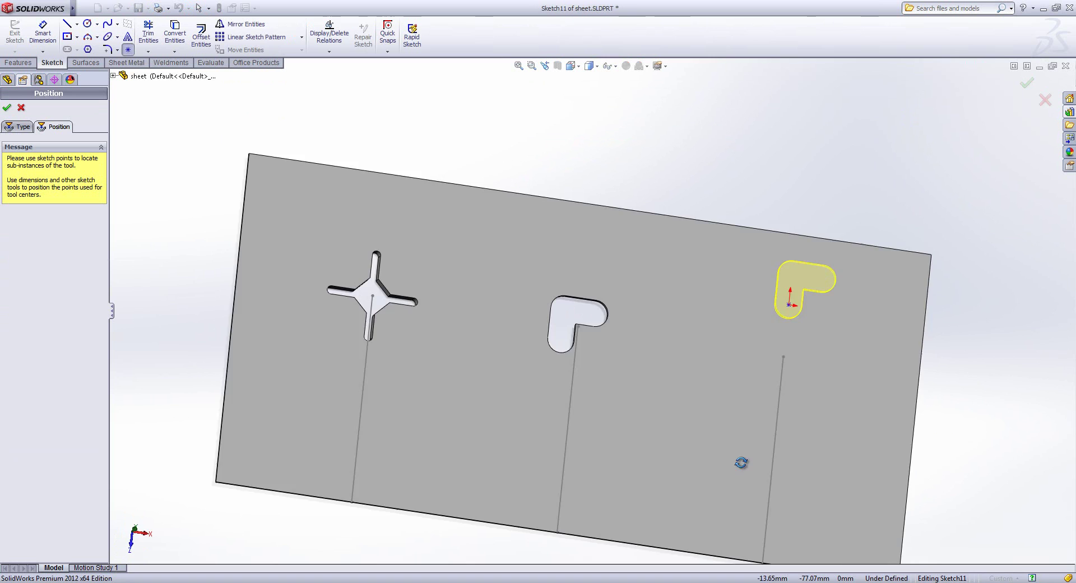
pyautogui.press('s')
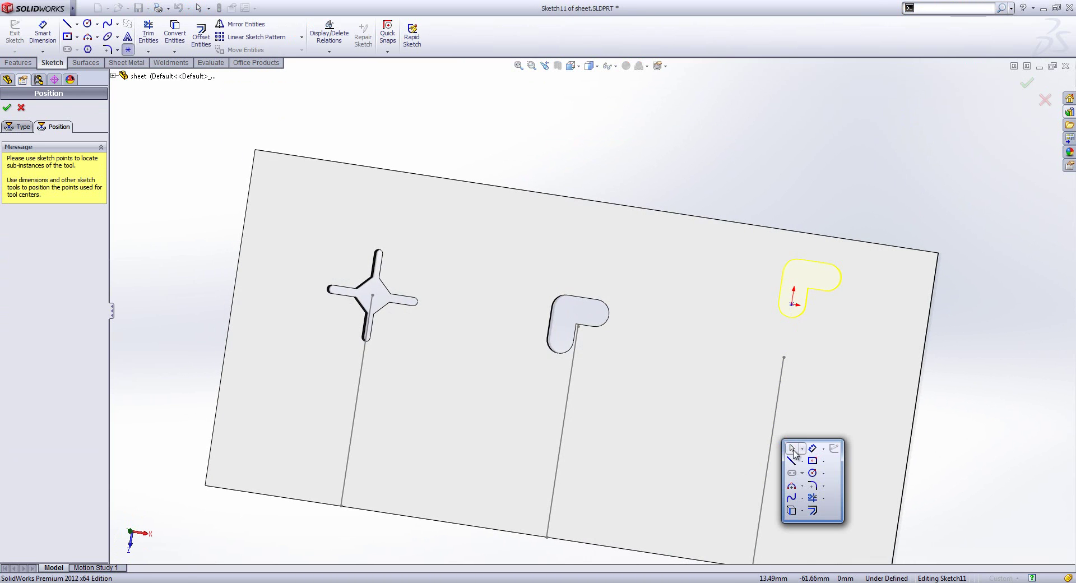
pyautogui.click(793, 447)
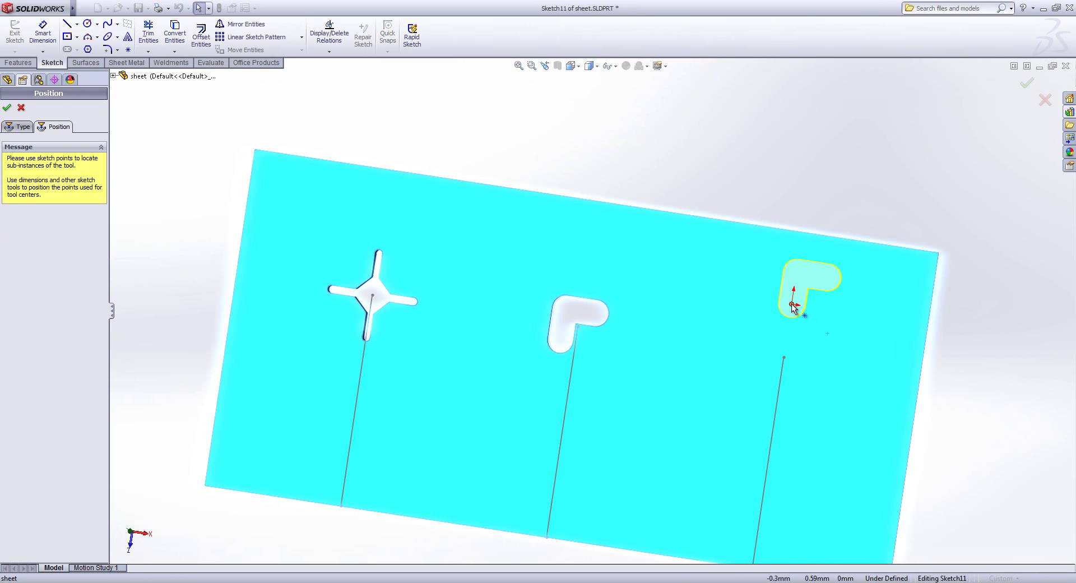
pyautogui.moveTo(791, 303)
pyautogui.mouseDown()
pyautogui.moveTo(798, 350)
pyautogui.moveTo(783, 357)
pyautogui.mouseUp()
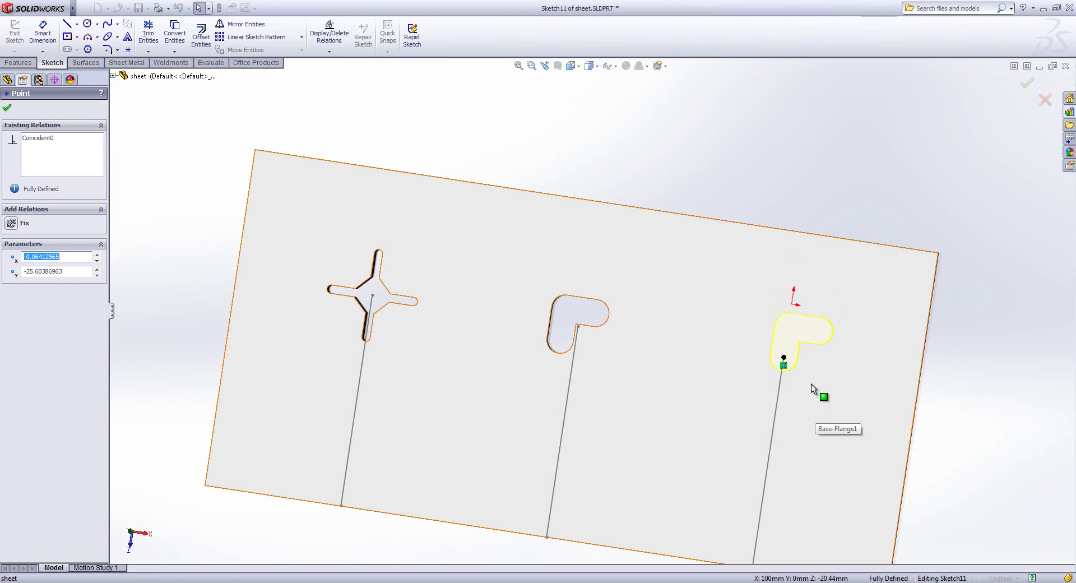
pyautogui.click(7, 107)
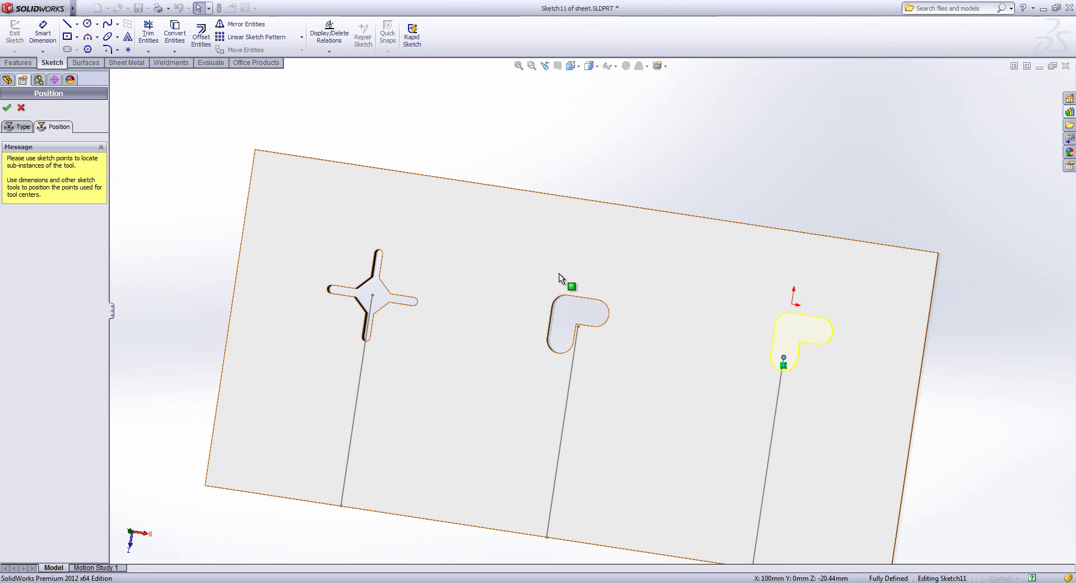
pyautogui.click(6, 108)
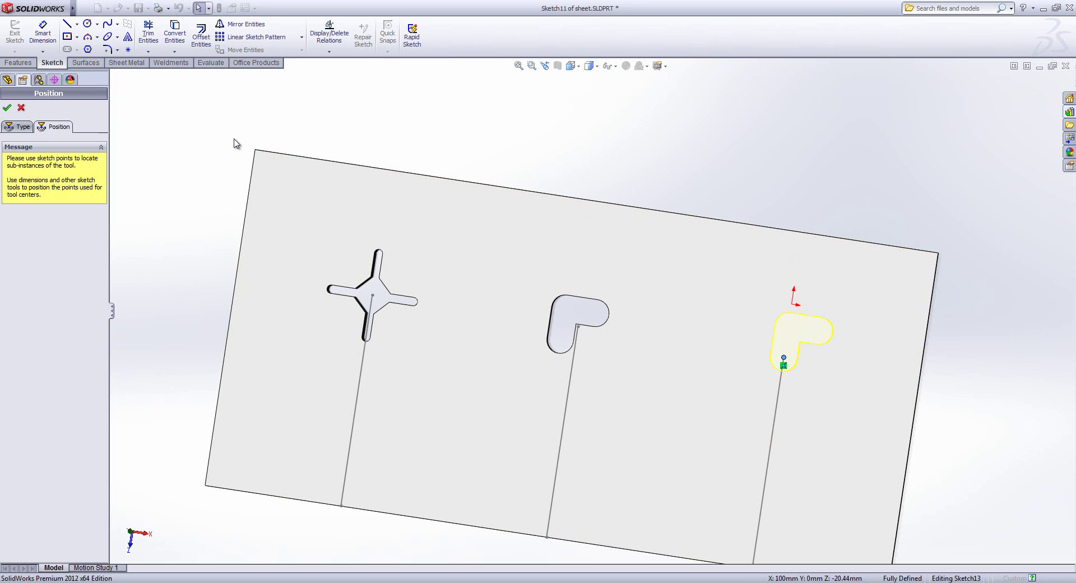